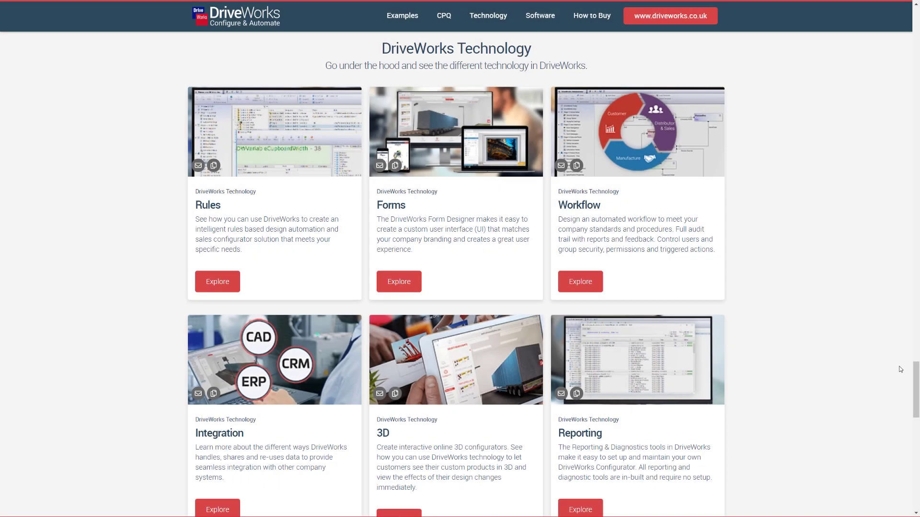
Open the DriveWorks 3D technology demo from the 3D card on the Technology page
{"action": "left_click_drag", "start_coordinate": [914, 378], "coordinate": [915, 388]}
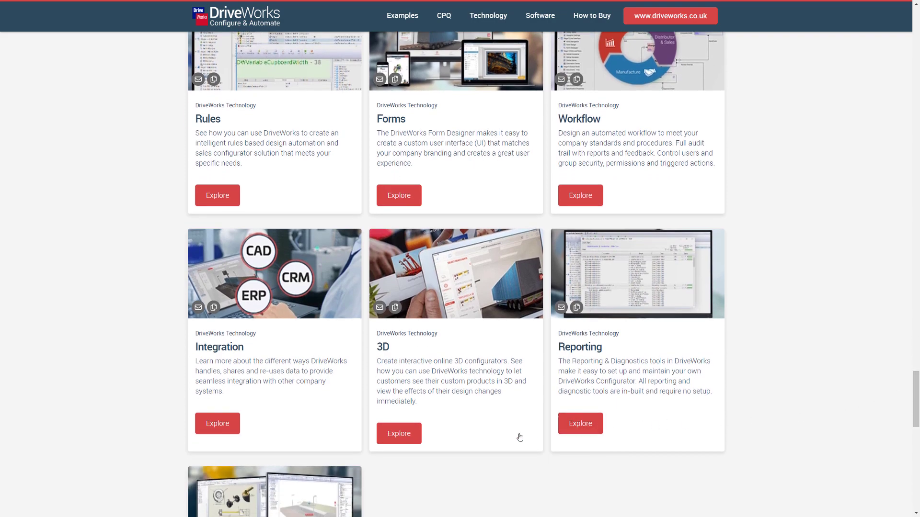
{"action": "left_click", "coordinate": [399, 433]}
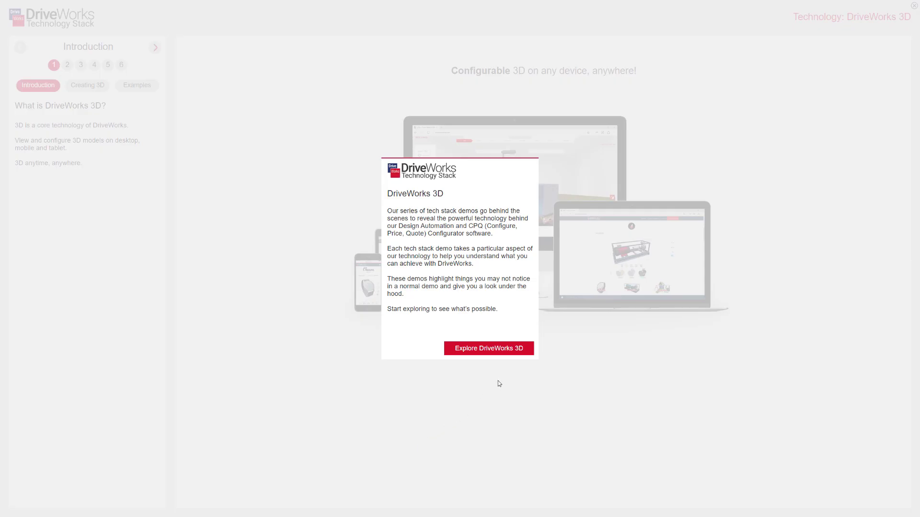
Dismiss the welcome message and show the Creating 3D Content page with its export and import formats
{"action": "left_click", "coordinate": [529, 352]}
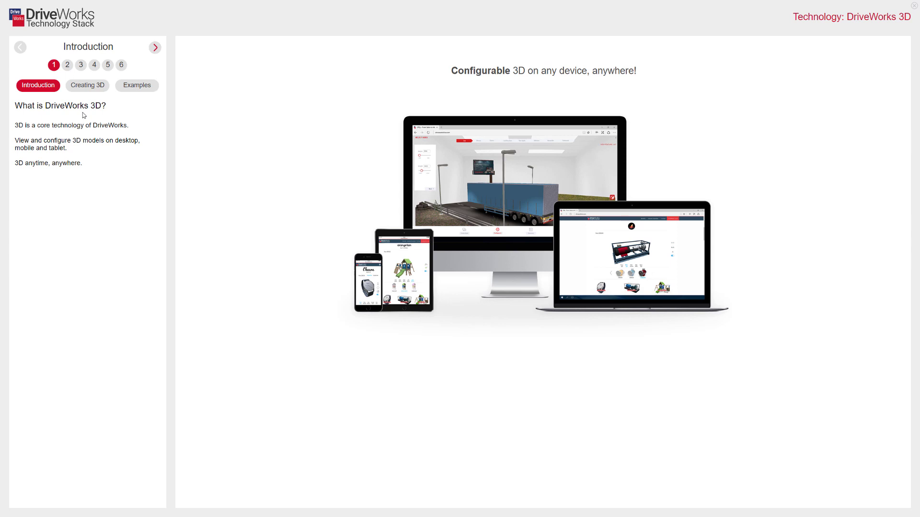
{"action": "left_click", "coordinate": [92, 88]}
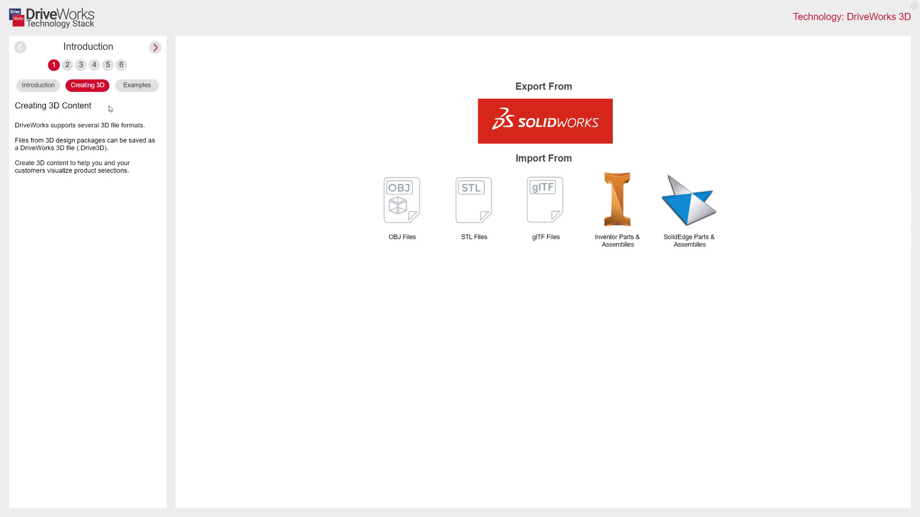
Show the Examples page with the Play Equipment configurator's playground tower loaded
{"action": "left_click", "coordinate": [137, 86]}
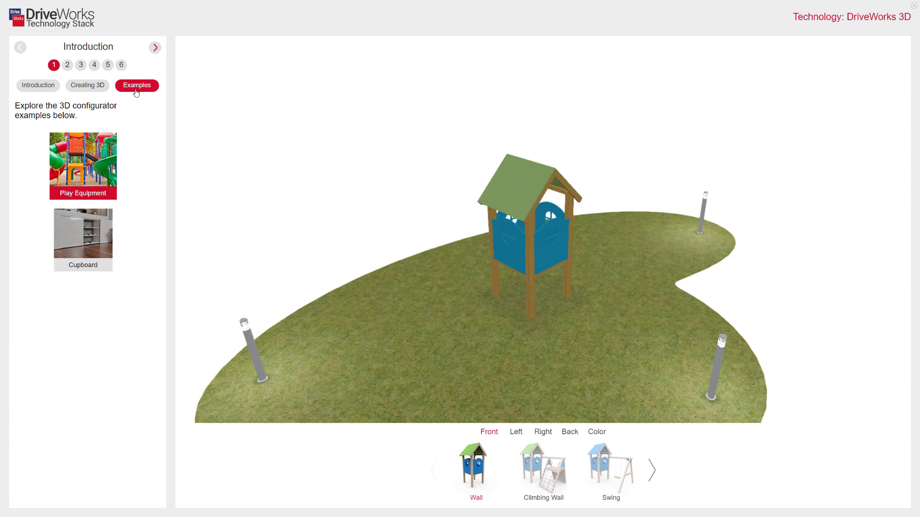
Orbit and zoom around the playground tower to see it from higher and tilted angles
{"action": "left_click_drag", "start_coordinate": [407, 299], "coordinate": [456, 299]}
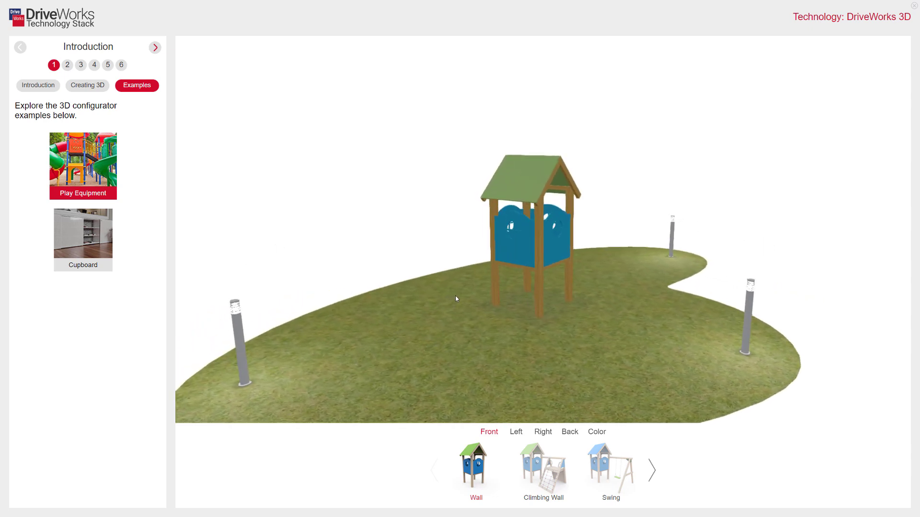
{"action": "left_click_drag", "start_coordinate": [453, 296], "coordinate": [472, 274]}
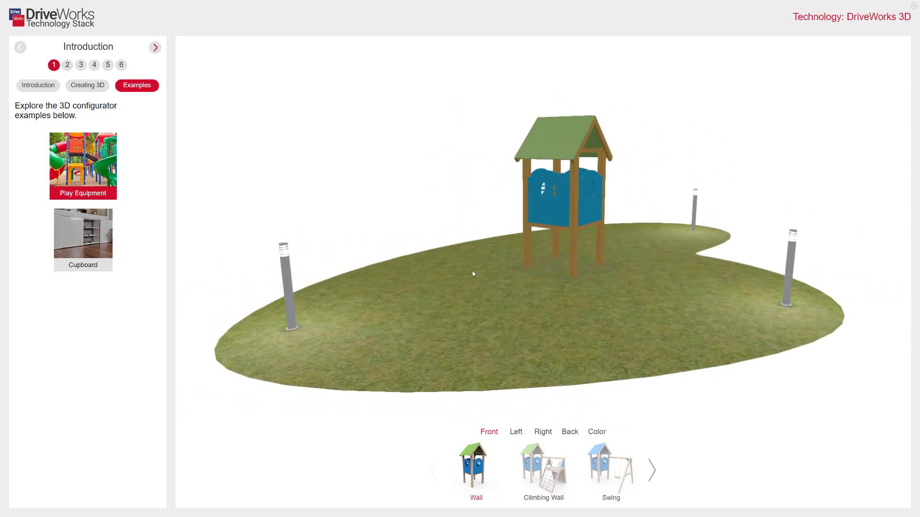
{"action": "scroll", "coordinate": [548, 291], "scroll_direction": "up", "scroll_amount": 5}
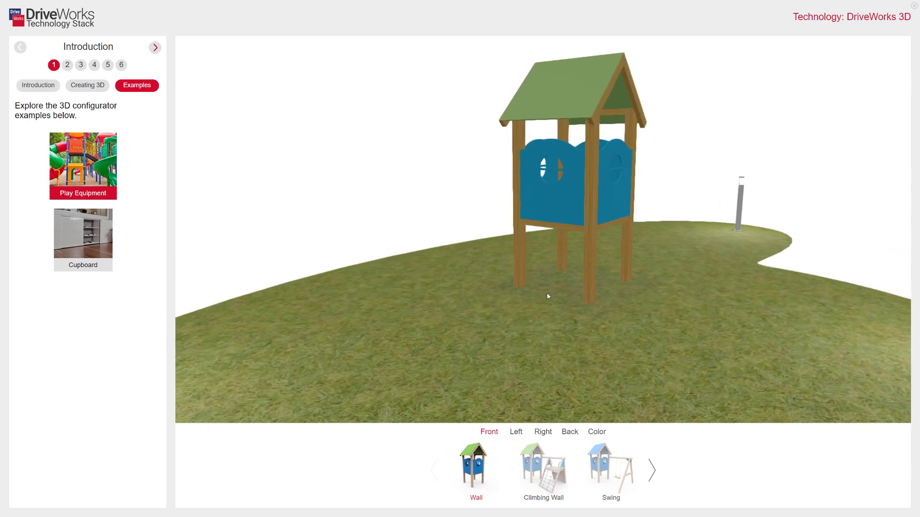
{"action": "scroll", "coordinate": [545, 289], "scroll_direction": "down", "scroll_amount": 5}
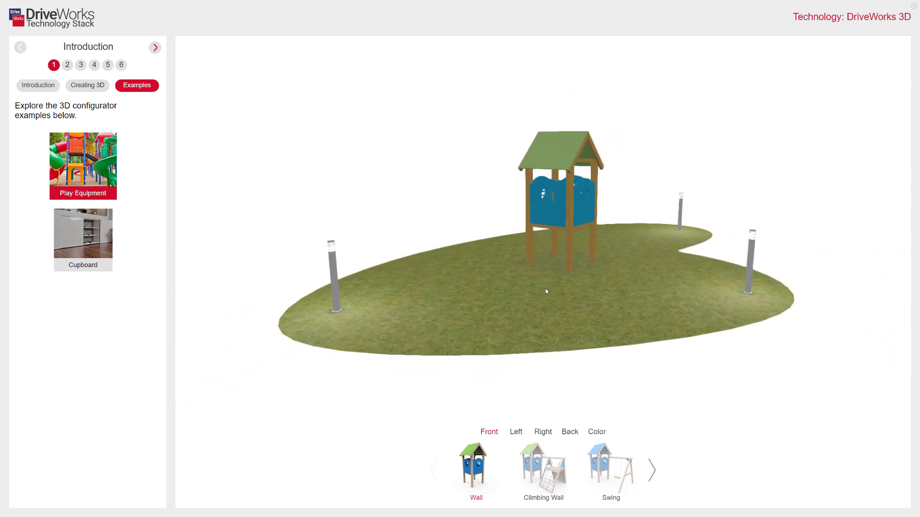
{"action": "scroll", "coordinate": [545, 289], "scroll_direction": "up", "scroll_amount": 3}
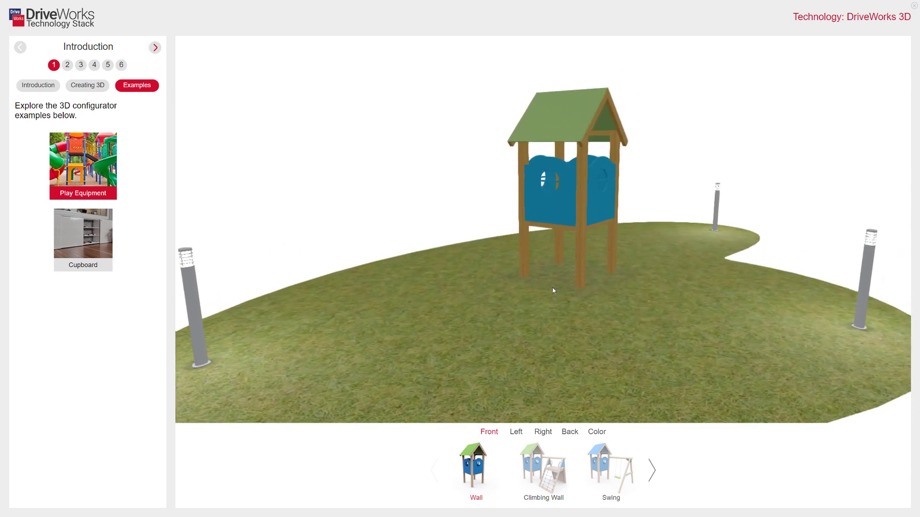
{"action": "left_click_drag", "start_coordinate": [555, 297], "coordinate": [556, 300]}
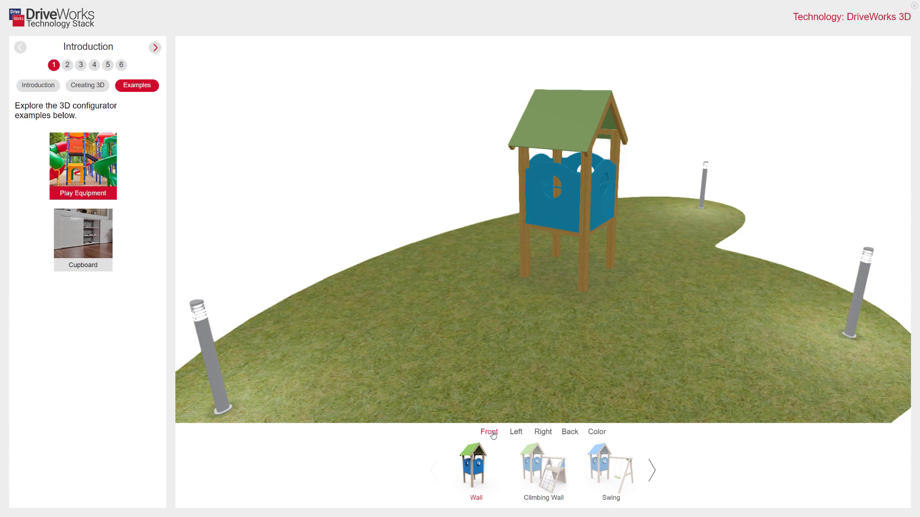
View the playhouse from the left, right and back
{"action": "left_click", "coordinate": [516, 433]}
{"action": "left_click", "coordinate": [544, 433]}
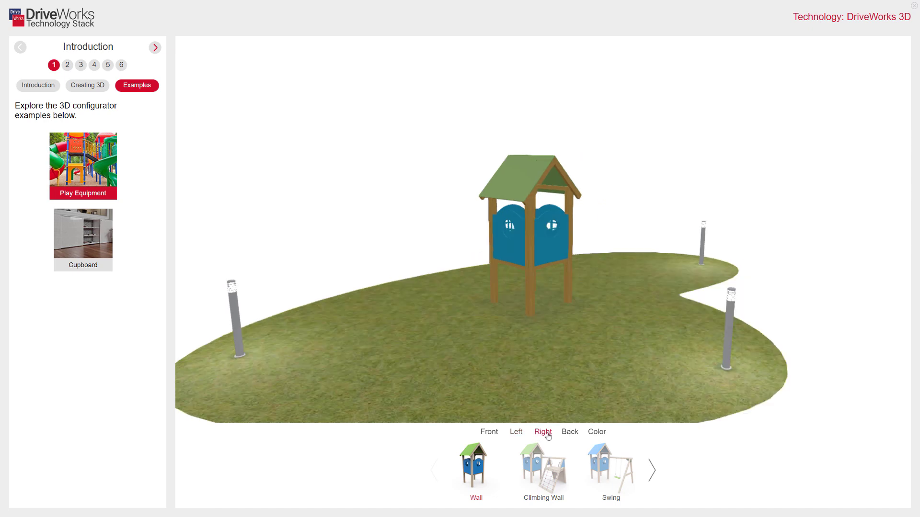
{"action": "left_click", "coordinate": [570, 433]}
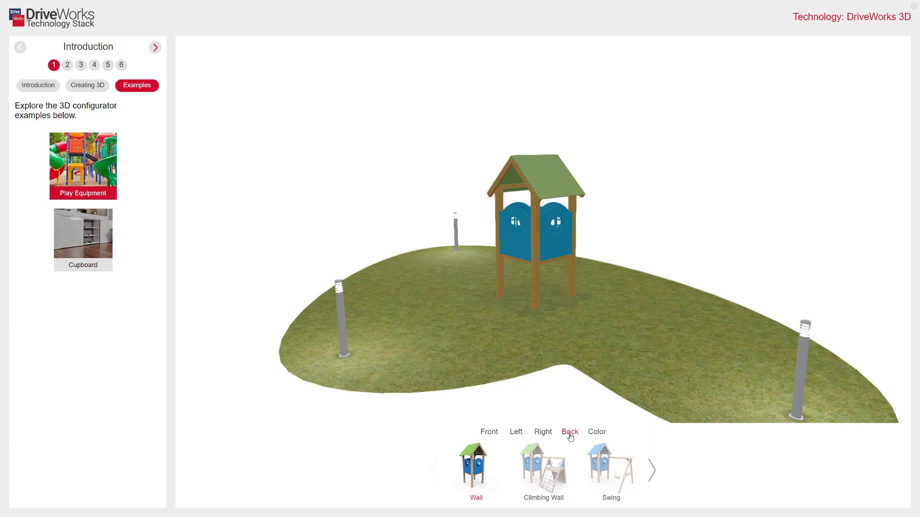
Try the Swing and 1200mm Slide add-ons, settle on a Climbing Wall, and show colour schemes
{"action": "left_click", "coordinate": [547, 473]}
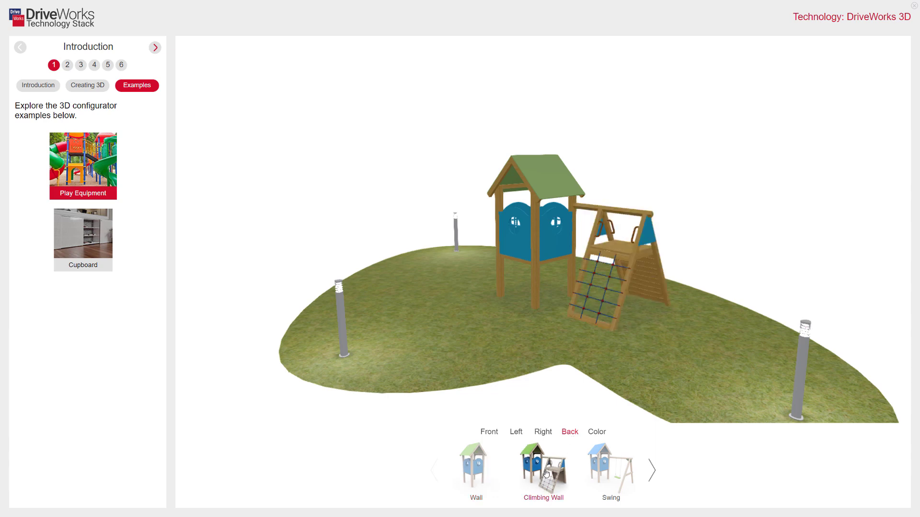
{"action": "left_click", "coordinate": [616, 472]}
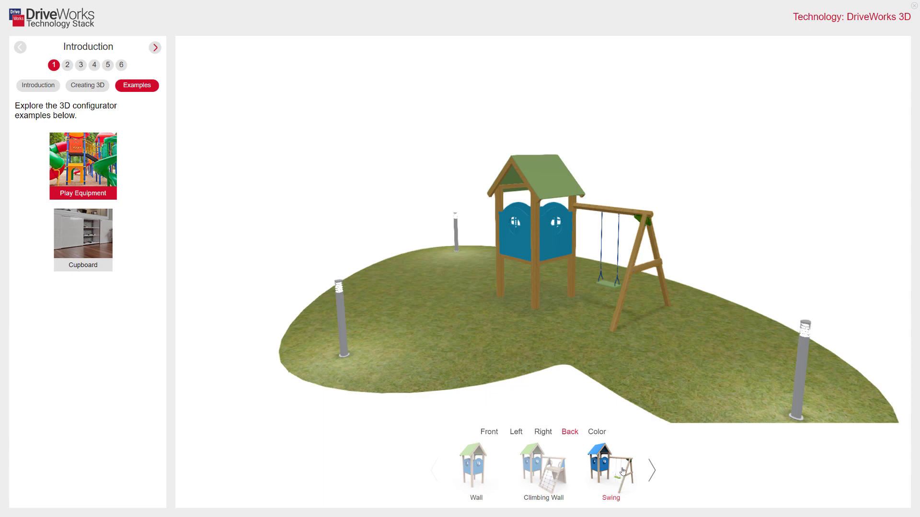
{"action": "left_click", "coordinate": [653, 471]}
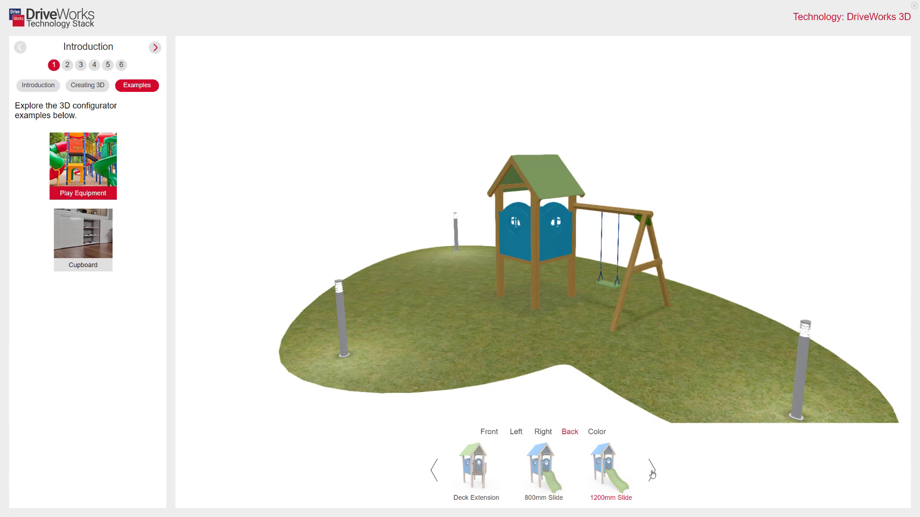
{"action": "left_click", "coordinate": [608, 467]}
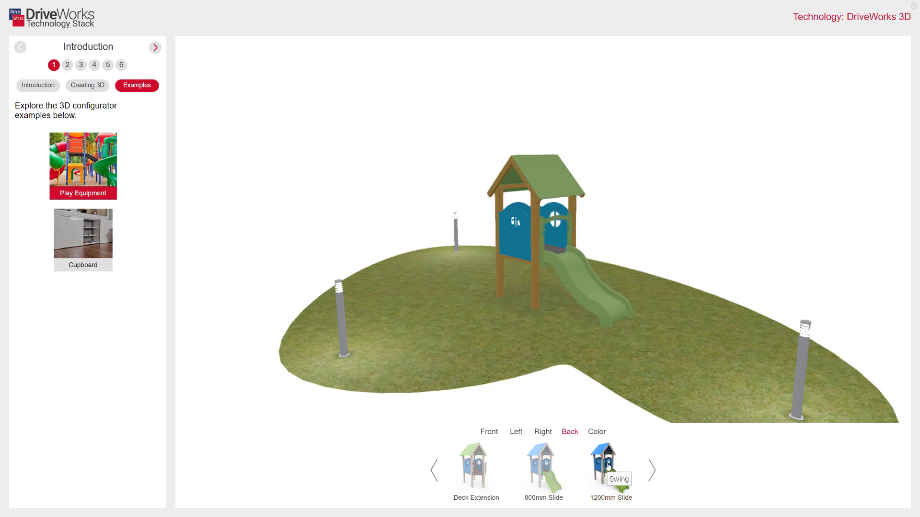
{"action": "left_click", "coordinate": [433, 475]}
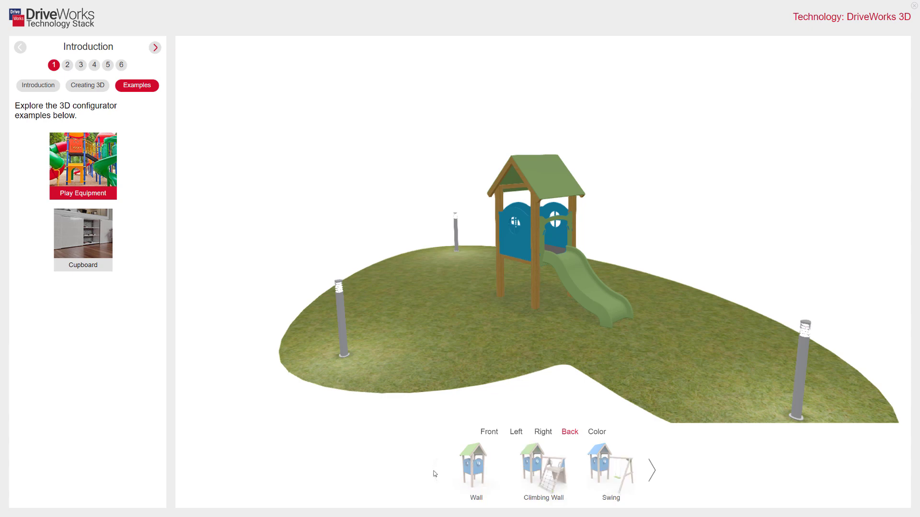
{"action": "left_click", "coordinate": [542, 473]}
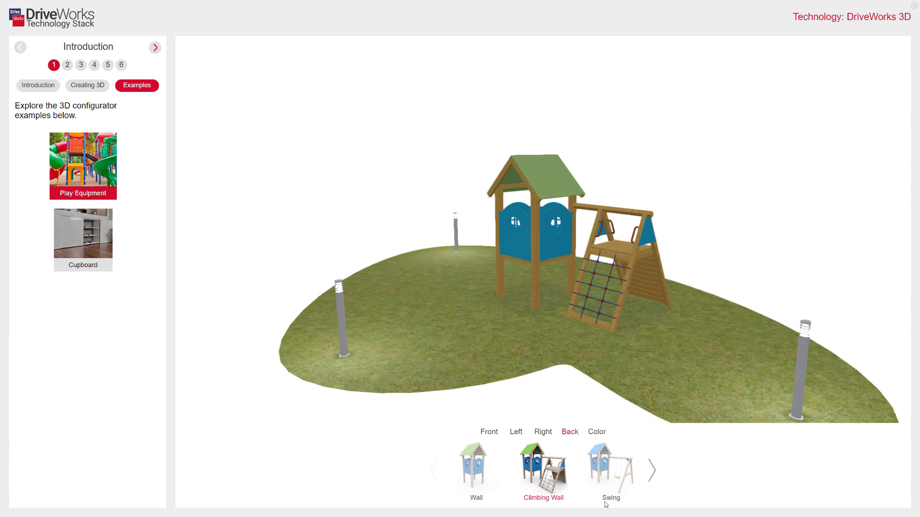
{"action": "left_click", "coordinate": [597, 432]}
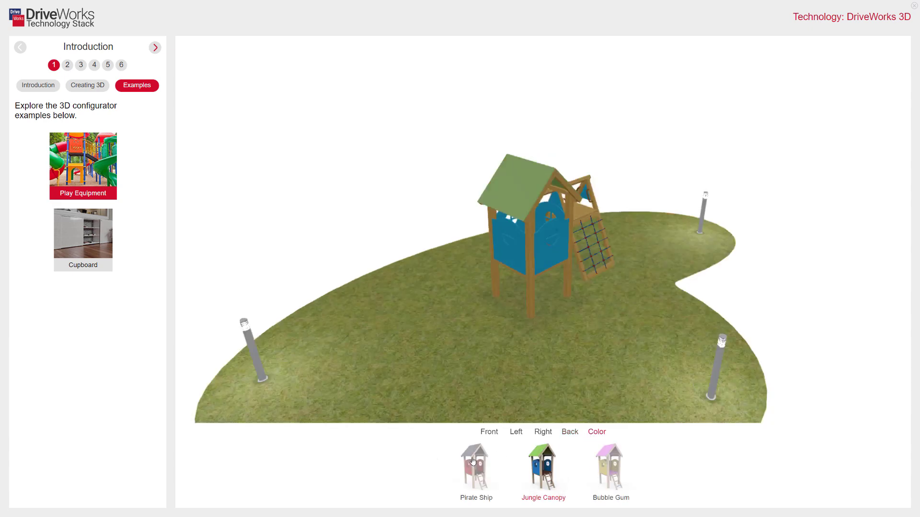
Preview Pirate Ship and Bubble Gum, restore Jungle Canopy, and view the playhouse from the left
{"action": "left_click", "coordinate": [473, 461]}
{"action": "left_click_drag", "start_coordinate": [497, 396], "coordinate": [412, 349]}
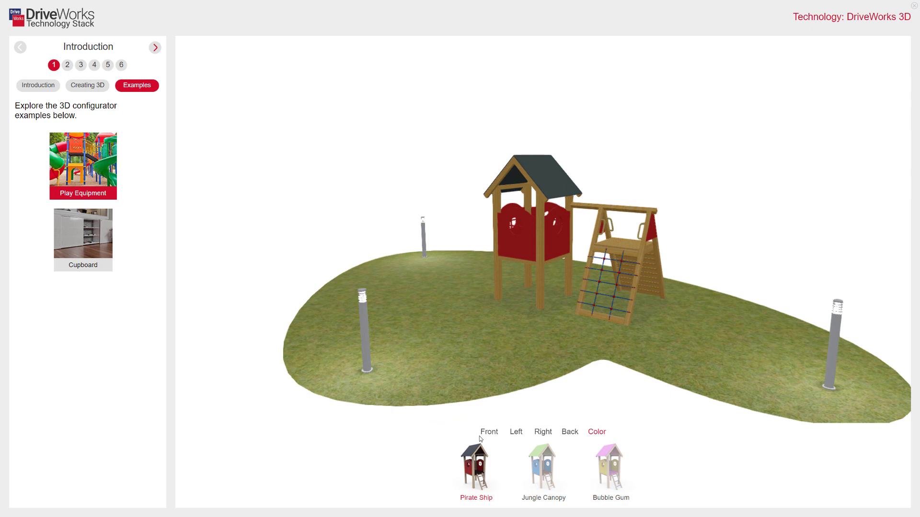
{"action": "left_click", "coordinate": [609, 471]}
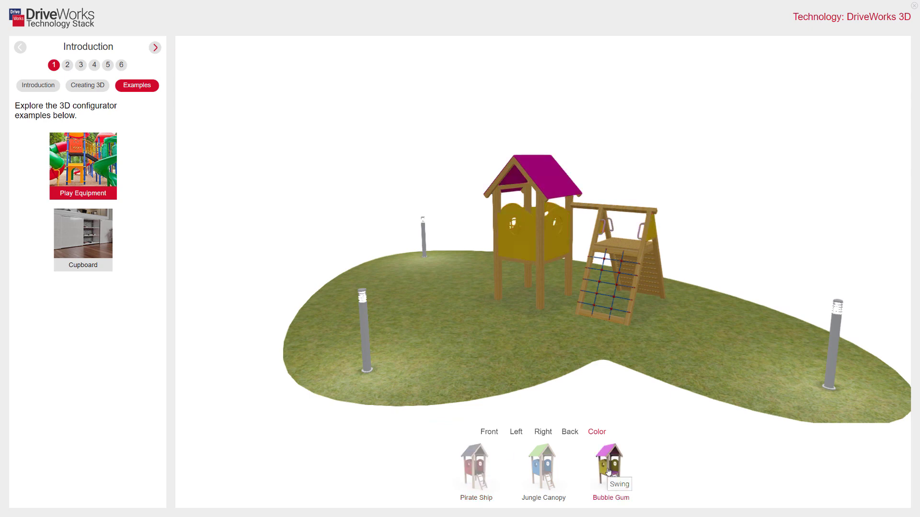
{"action": "left_click", "coordinate": [542, 470]}
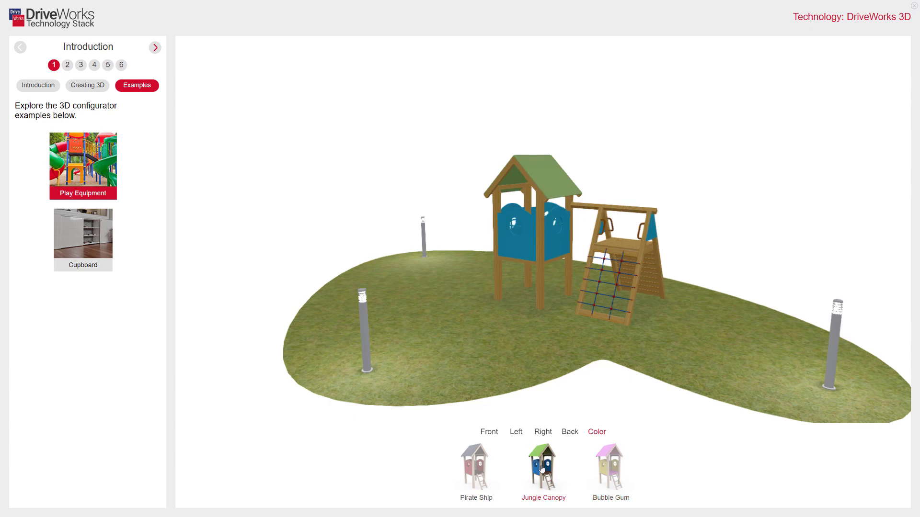
{"action": "left_click", "coordinate": [516, 433]}
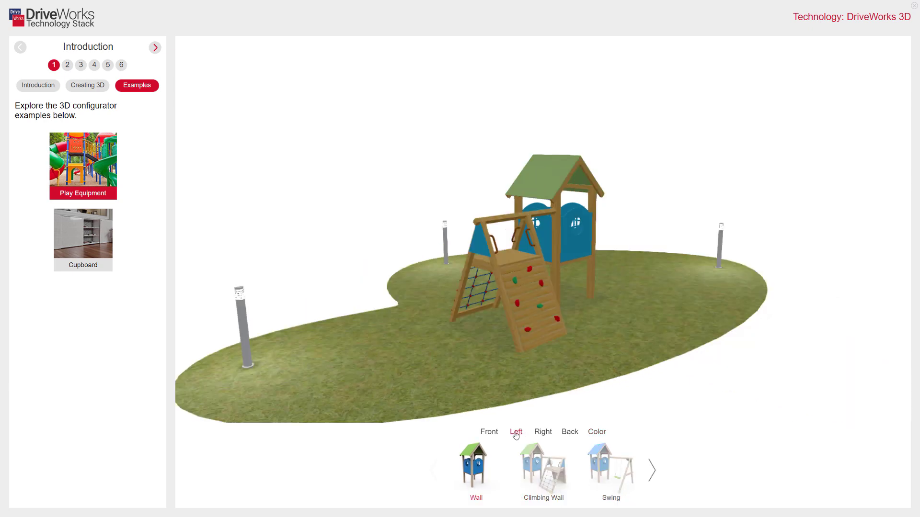
Load the Cupboard example, view it front-on, set Height to about 1199, and show materials
{"action": "left_click", "coordinate": [94, 248]}
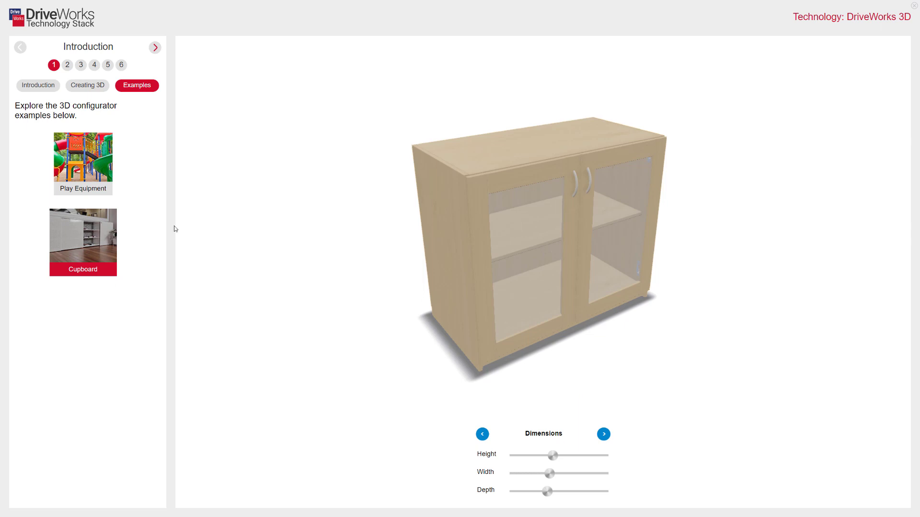
{"action": "left_click_drag", "start_coordinate": [506, 264], "coordinate": [518, 184]}
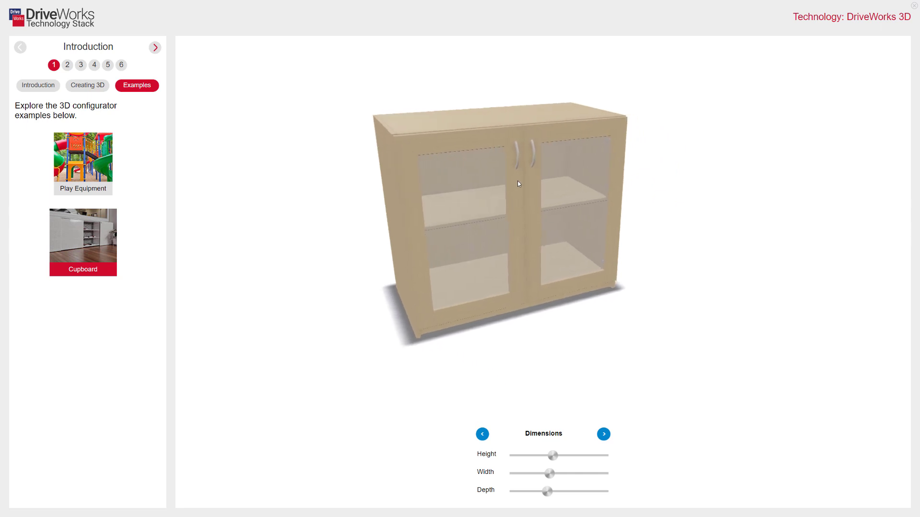
{"action": "scroll", "coordinate": [517, 184], "scroll_direction": "up", "scroll_amount": 3}
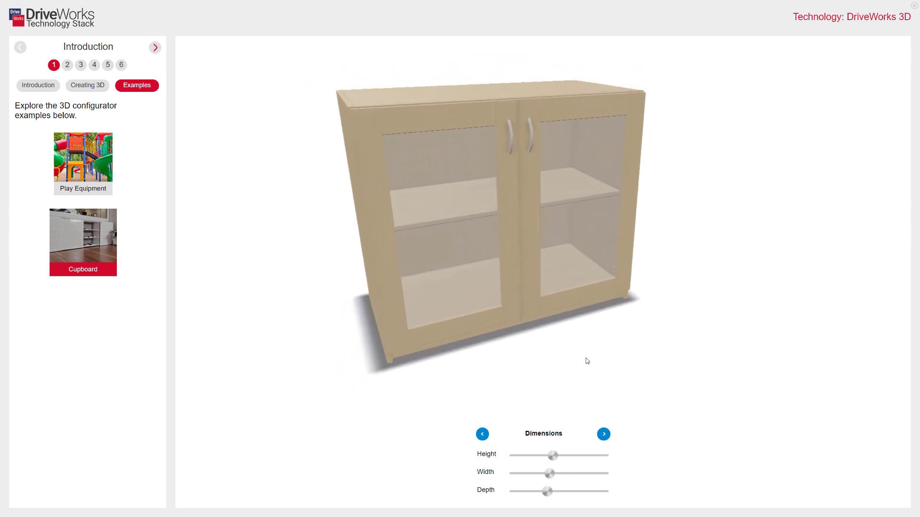
{"action": "mouse_move", "coordinate": [557, 456]}
{"action": "left_mouse_down"}
{"action": "mouse_move", "coordinate": [584, 462]}
{"action": "mouse_move", "coordinate": [529, 474]}
{"action": "mouse_move", "coordinate": [565, 492]}
{"action": "mouse_move", "coordinate": [542, 475]}
{"action": "mouse_move", "coordinate": [574, 479]}
{"action": "mouse_move", "coordinate": [551, 460]}
{"action": "left_mouse_up"}
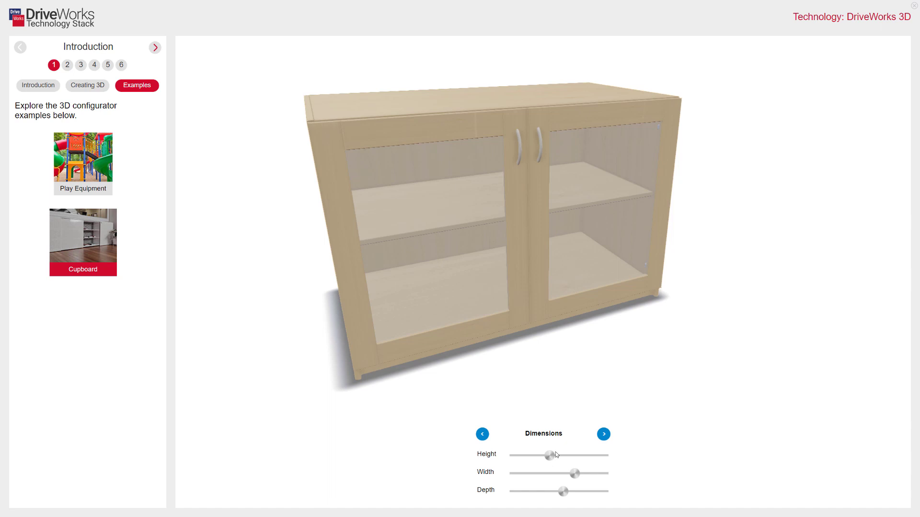
{"action": "left_click", "coordinate": [604, 435]}
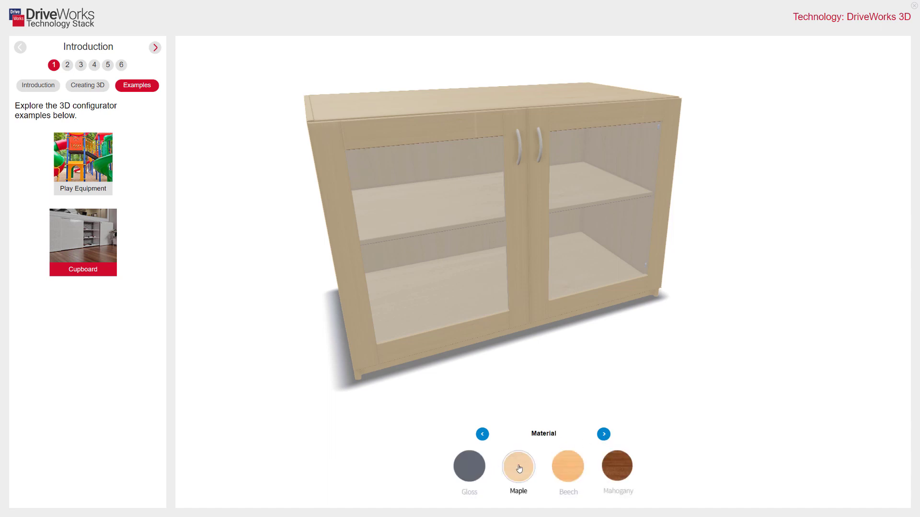
Try Beech and Mahogany, then give the cupboard a navy blue Gloss finish
{"action": "left_click", "coordinate": [569, 469]}
{"action": "left_click", "coordinate": [615, 469]}
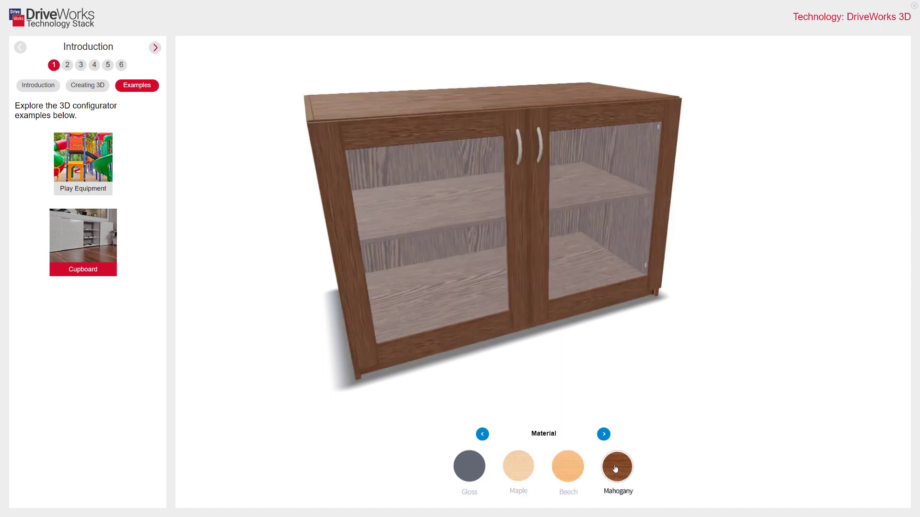
{"action": "left_click", "coordinate": [476, 470]}
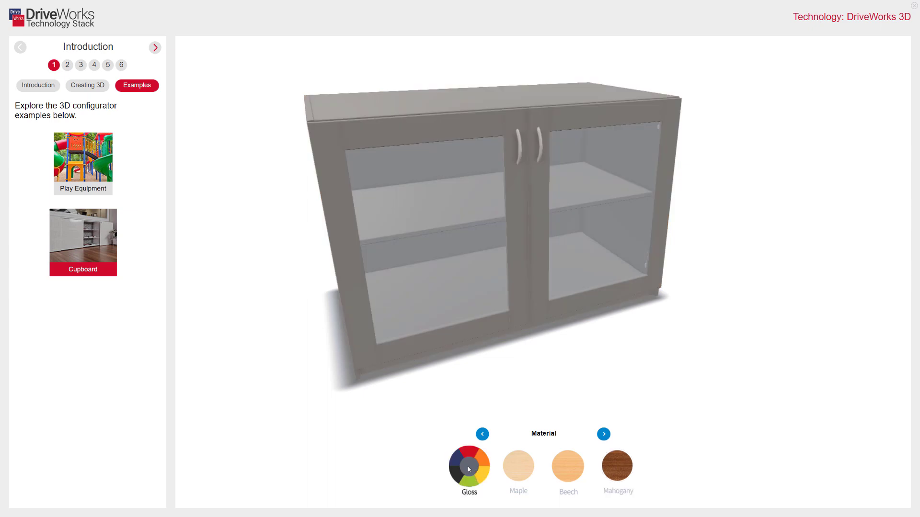
{"action": "left_click", "coordinate": [459, 461]}
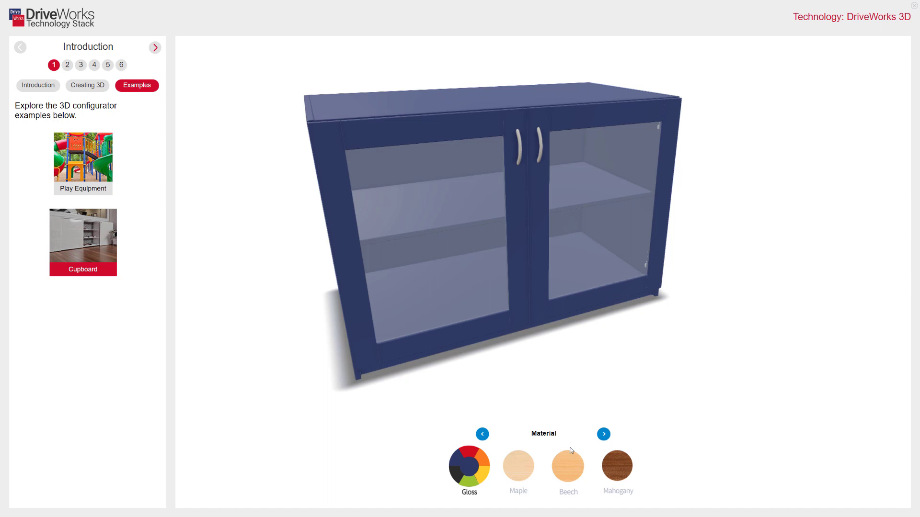
Try Flat and Shaker door styles before returning the cupboard to Glass doors
{"action": "left_click", "coordinate": [604, 435]}
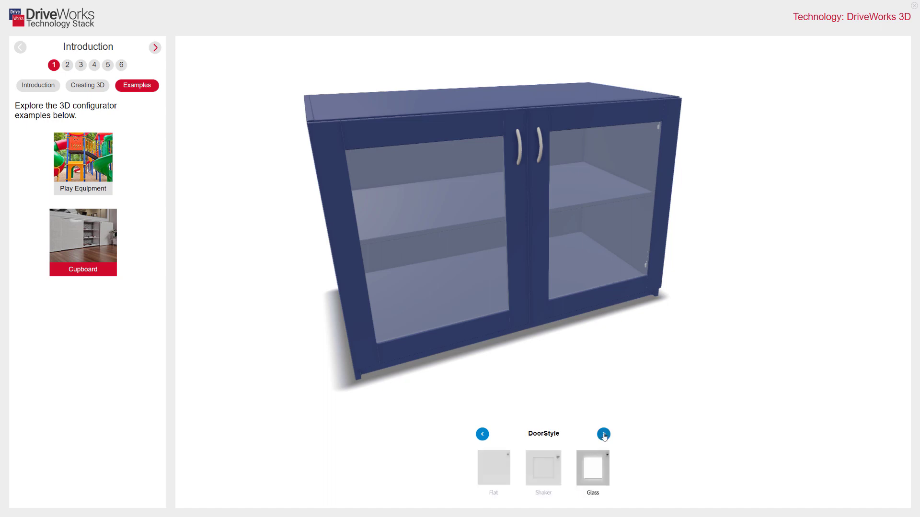
{"action": "left_click", "coordinate": [499, 466]}
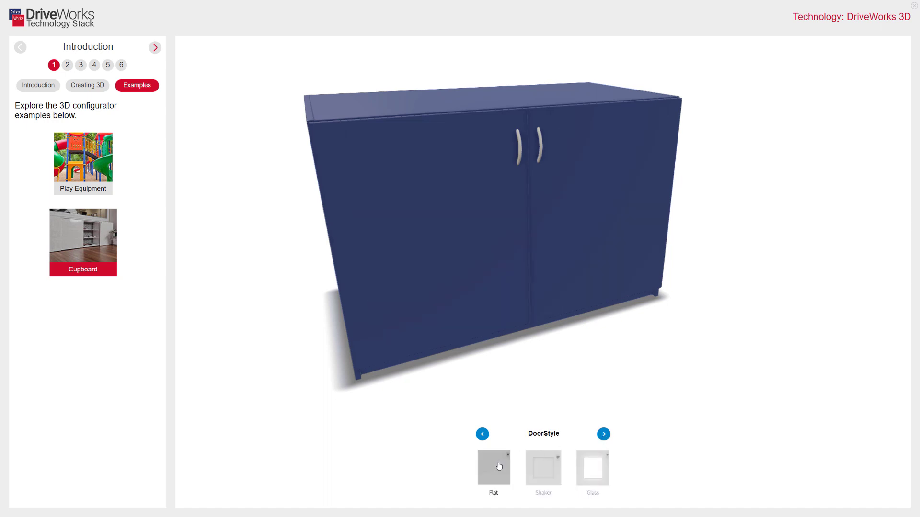
{"action": "left_click", "coordinate": [541, 471]}
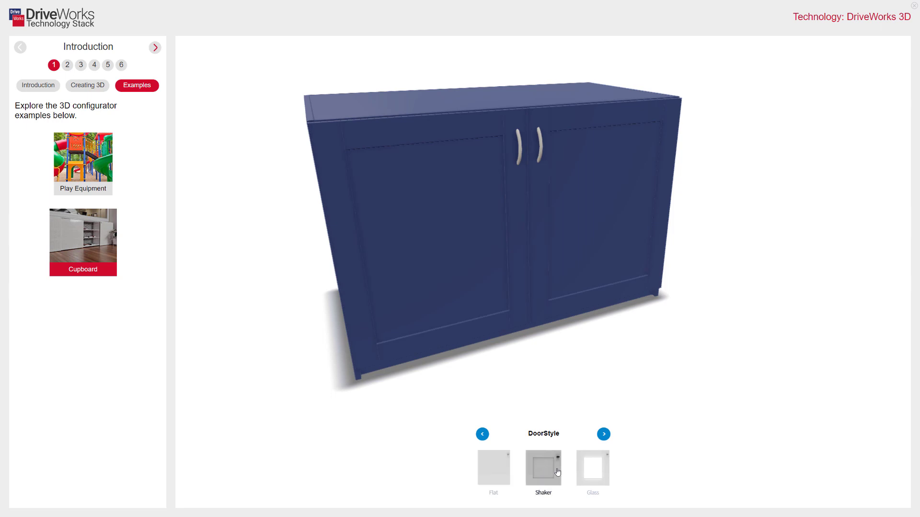
{"action": "left_click", "coordinate": [593, 470]}
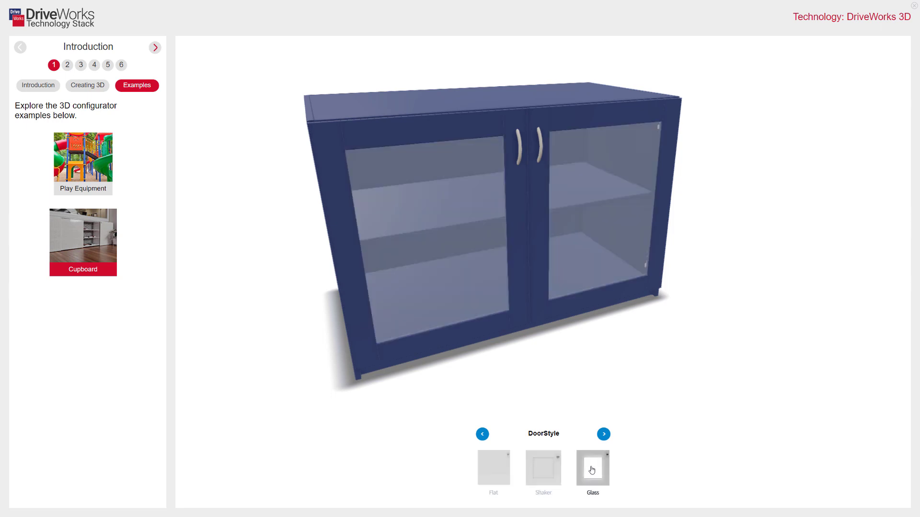
Try Round Oak and Shaker Knob Chrome, fit D Handle Chrome, then go to Configurable 3D
{"action": "left_click", "coordinate": [604, 434]}
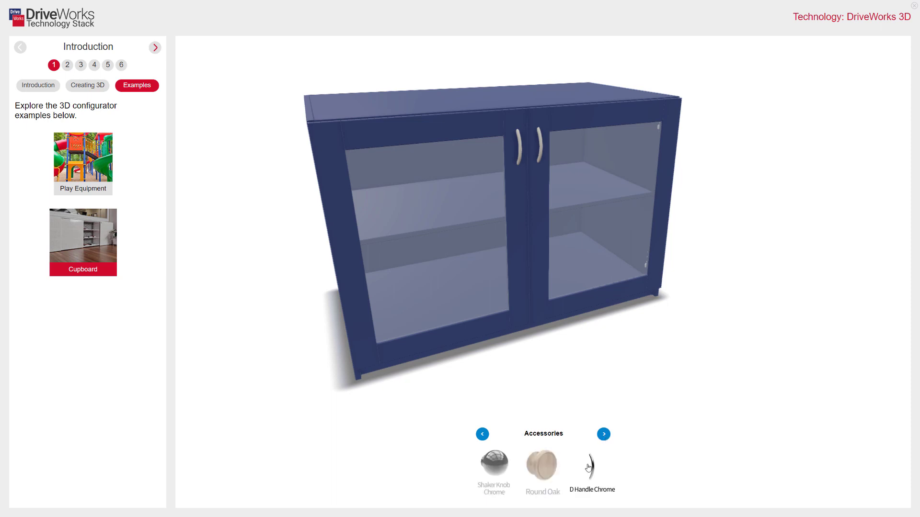
{"action": "left_click", "coordinate": [553, 473]}
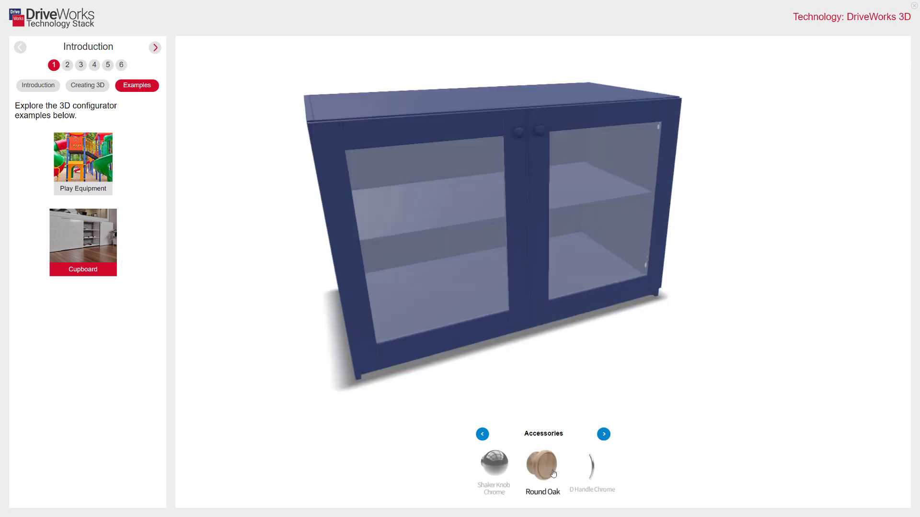
{"action": "left_click", "coordinate": [502, 469]}
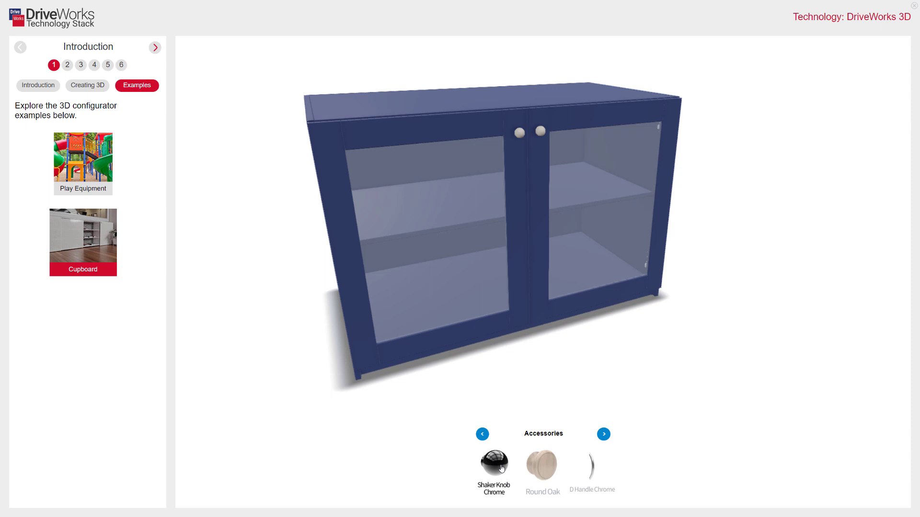
{"action": "left_click", "coordinate": [594, 466]}
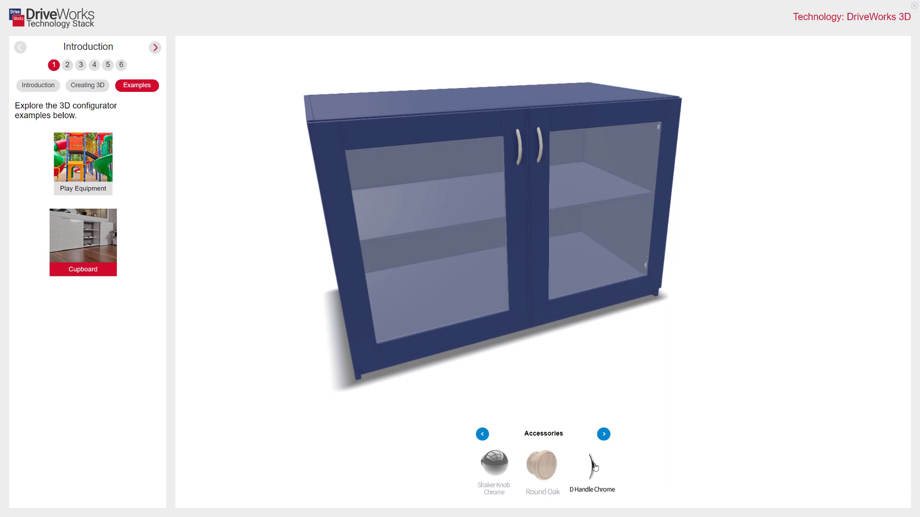
{"action": "left_click", "coordinate": [67, 65]}
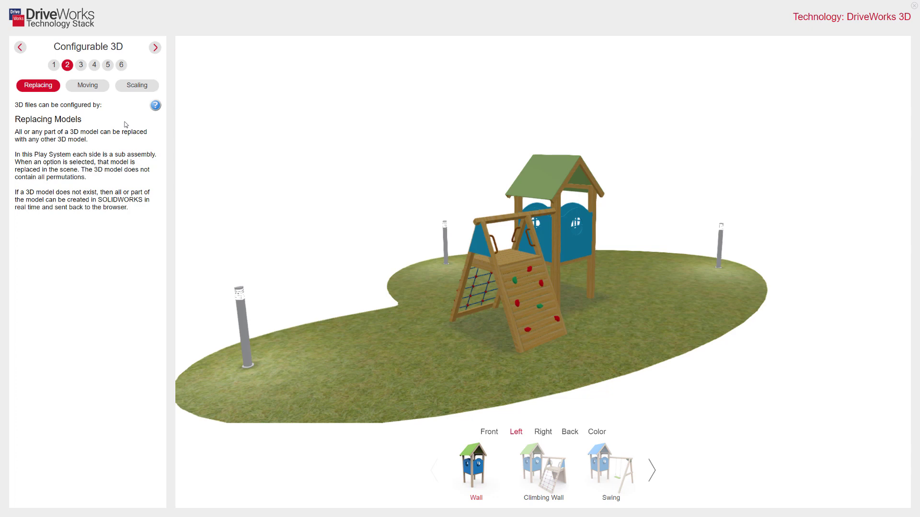
Try a Swing and 1200mm Slide on the tower's left side, settling on a Climbing Wall, then view help
{"action": "left_click", "coordinate": [539, 474]}
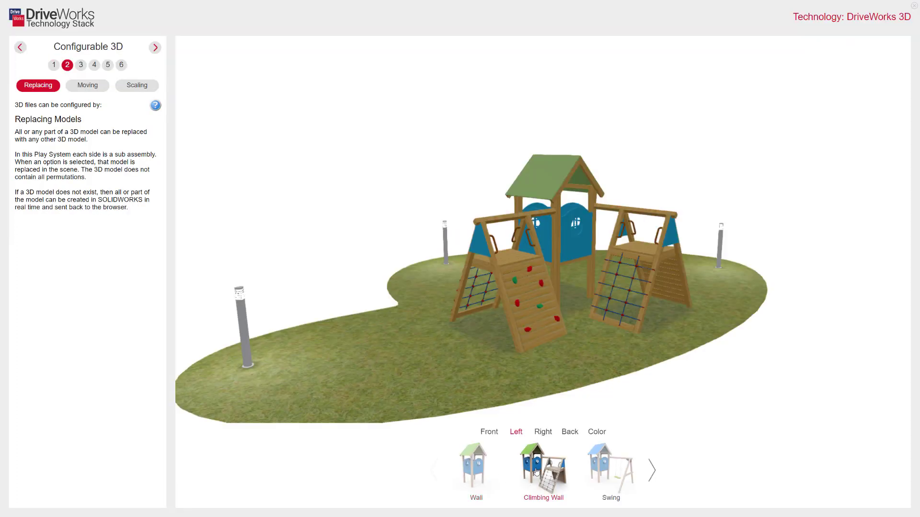
{"action": "left_click", "coordinate": [601, 465]}
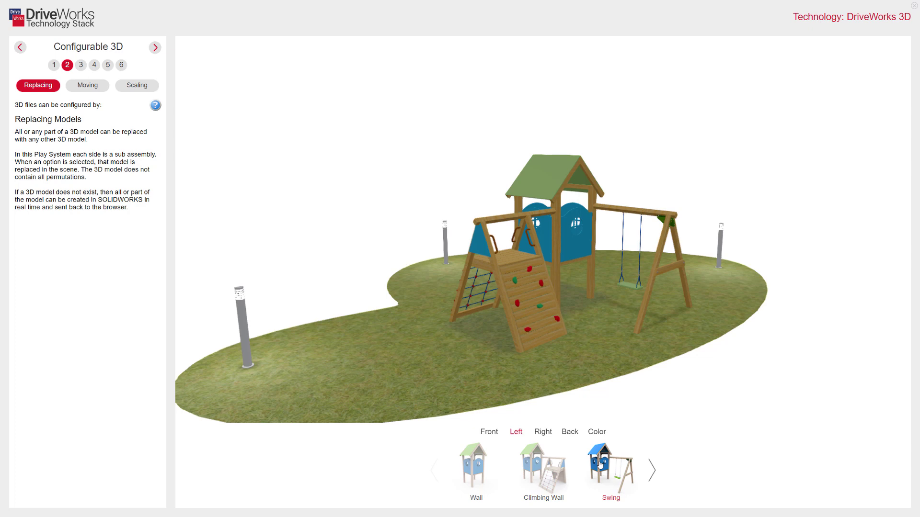
{"action": "left_click", "coordinate": [652, 472]}
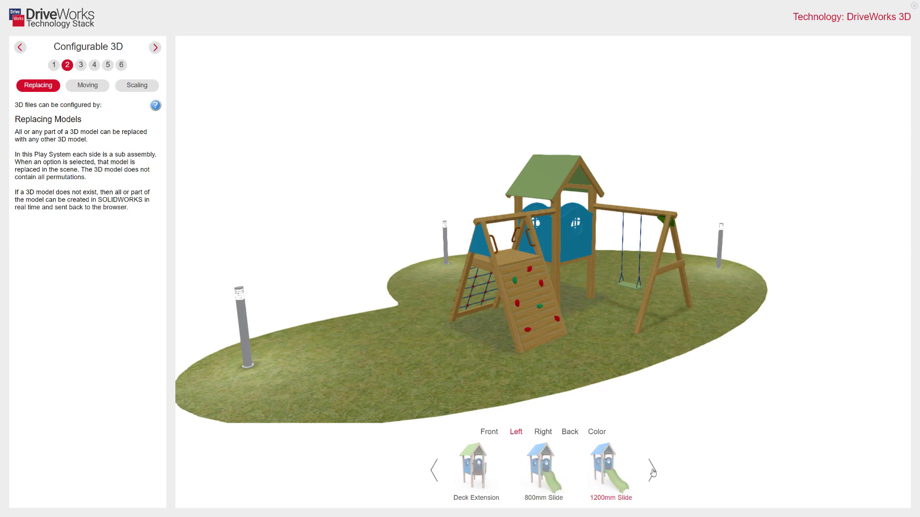
{"action": "left_click", "coordinate": [608, 475]}
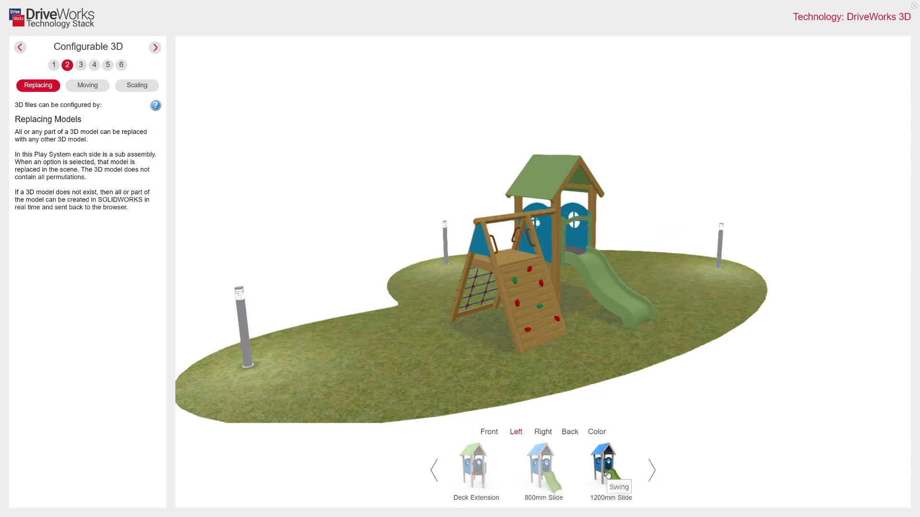
{"action": "left_click", "coordinate": [434, 475]}
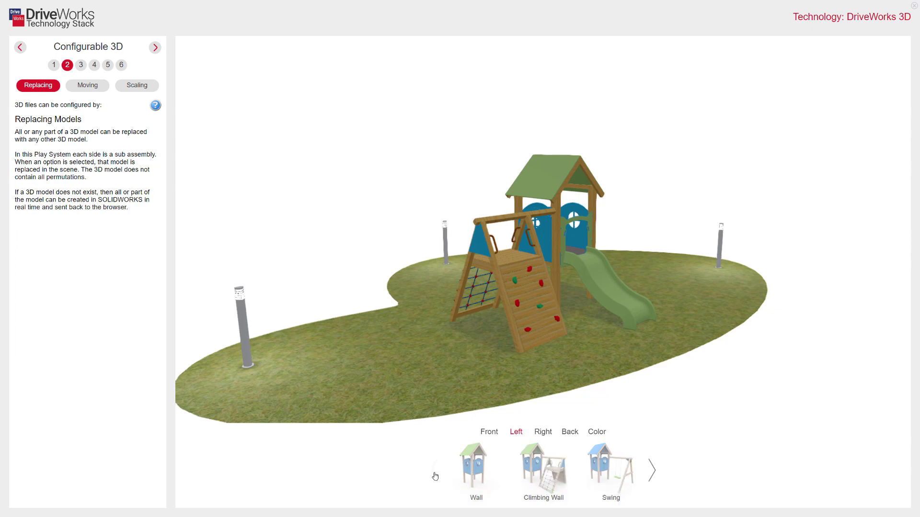
{"action": "left_click", "coordinate": [537, 472]}
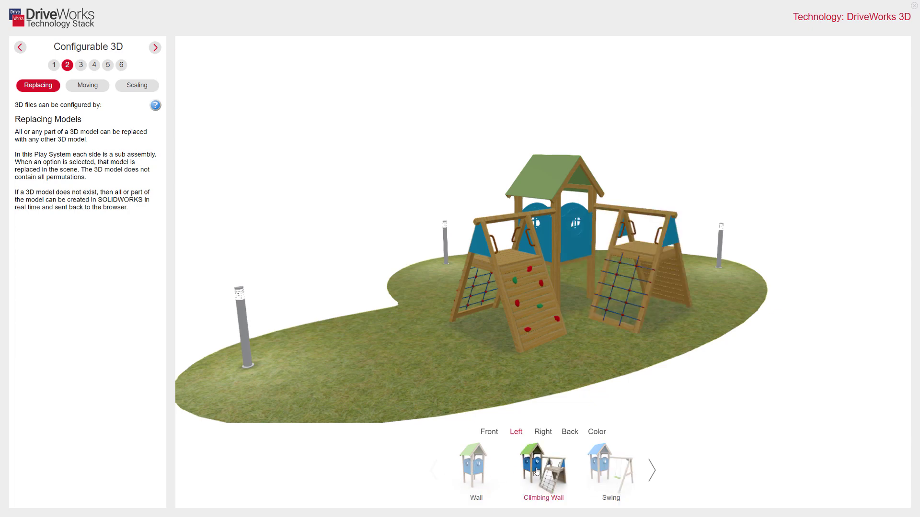
{"action": "left_click", "coordinate": [155, 107]}
Open the Moving Models conveyor, sweep the arm angle between 34° and 11°, then set 41° from the side
{"action": "left_click", "coordinate": [88, 86]}
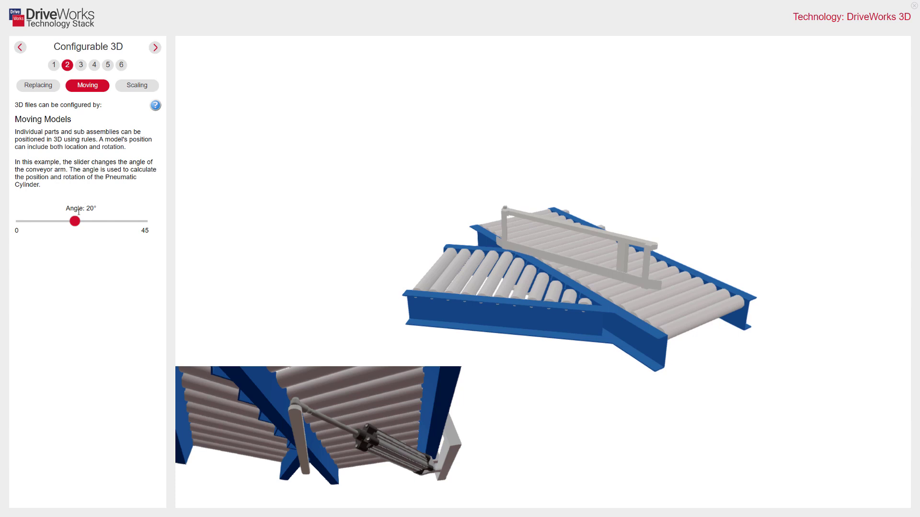
{"action": "left_click_drag", "start_coordinate": [77, 225], "coordinate": [115, 228]}
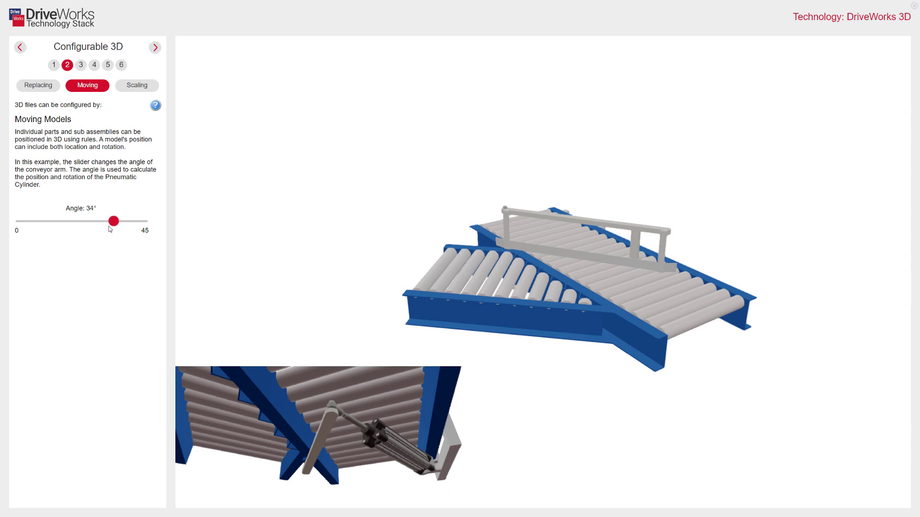
{"action": "left_click_drag", "start_coordinate": [113, 223], "coordinate": [50, 233]}
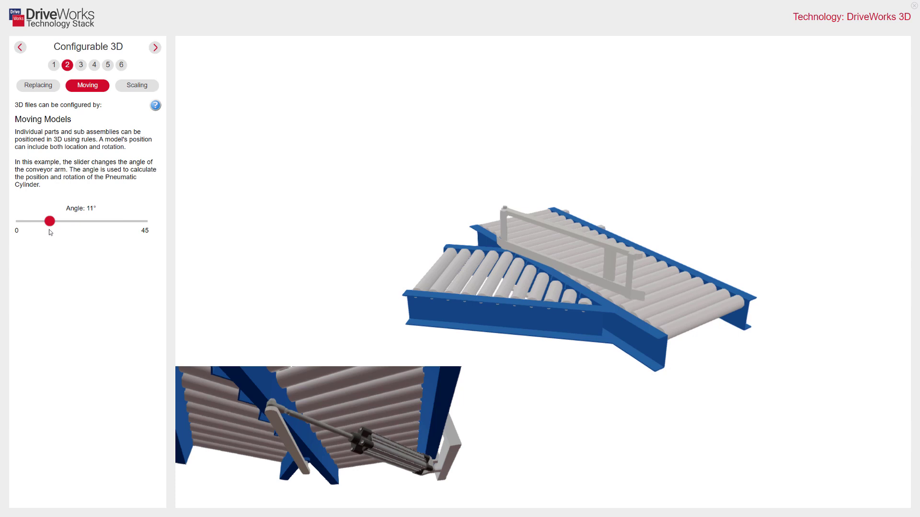
{"action": "left_click_drag", "start_coordinate": [414, 285], "coordinate": [297, 287]}
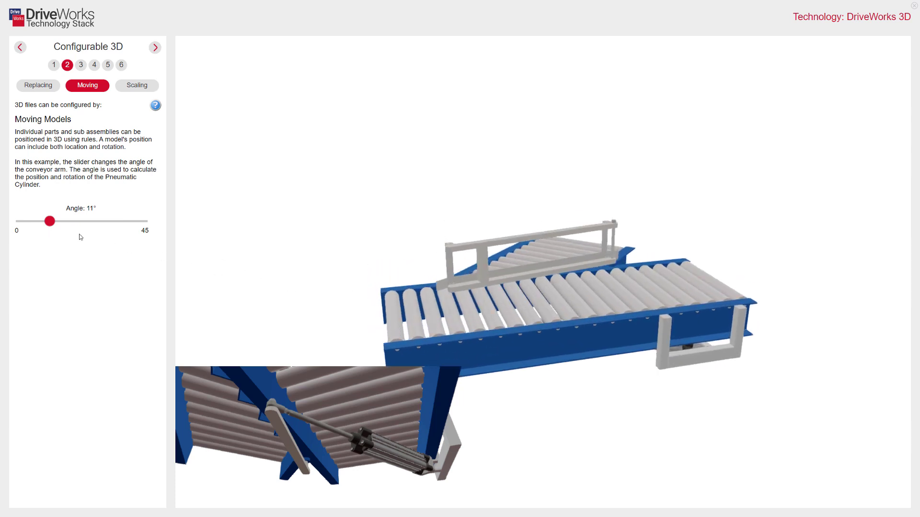
{"action": "left_click_drag", "start_coordinate": [52, 223], "coordinate": [110, 233]}
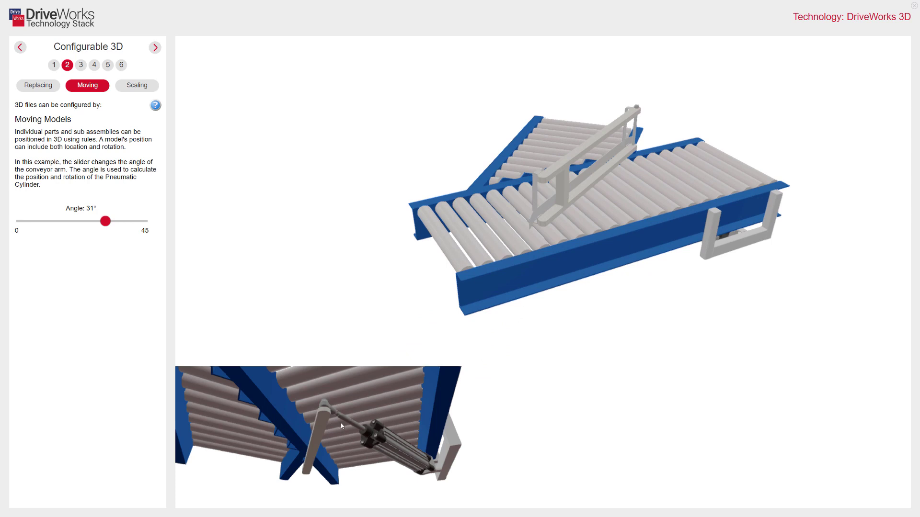
{"action": "left_click_drag", "start_coordinate": [106, 221], "coordinate": [134, 221]}
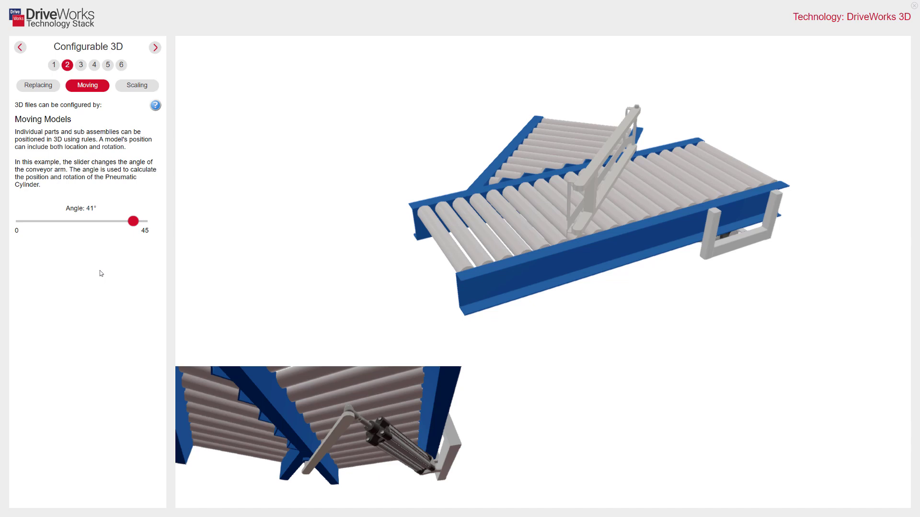
Open the Scaling Models bookcase, make it narrower, and raise its height to three shelves
{"action": "left_click", "coordinate": [131, 89]}
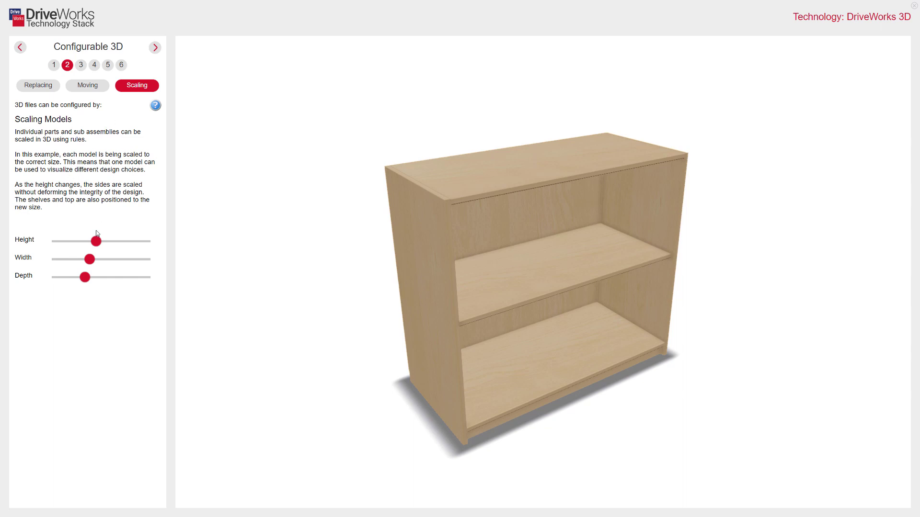
{"action": "left_click_drag", "start_coordinate": [100, 244], "coordinate": [118, 246]}
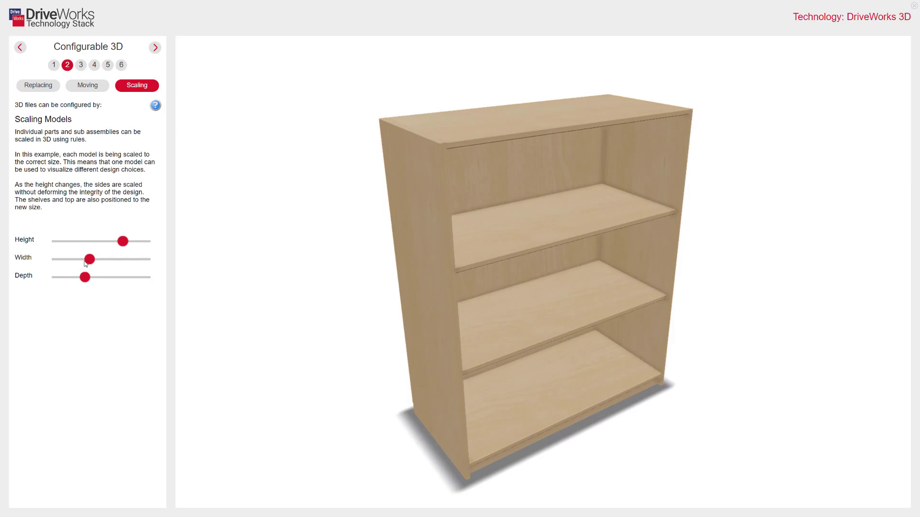
{"action": "left_click_drag", "start_coordinate": [73, 263], "coordinate": [117, 287]}
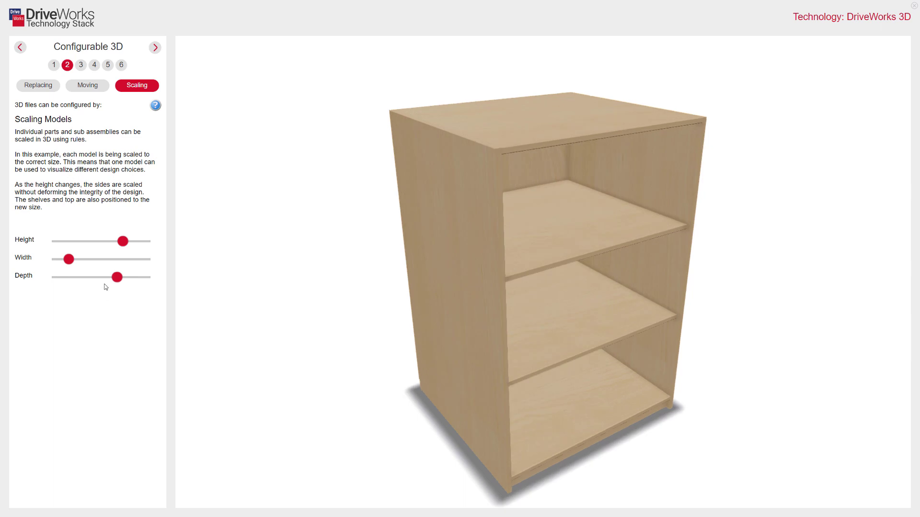
{"action": "left_click_drag", "start_coordinate": [113, 244], "coordinate": [92, 247]}
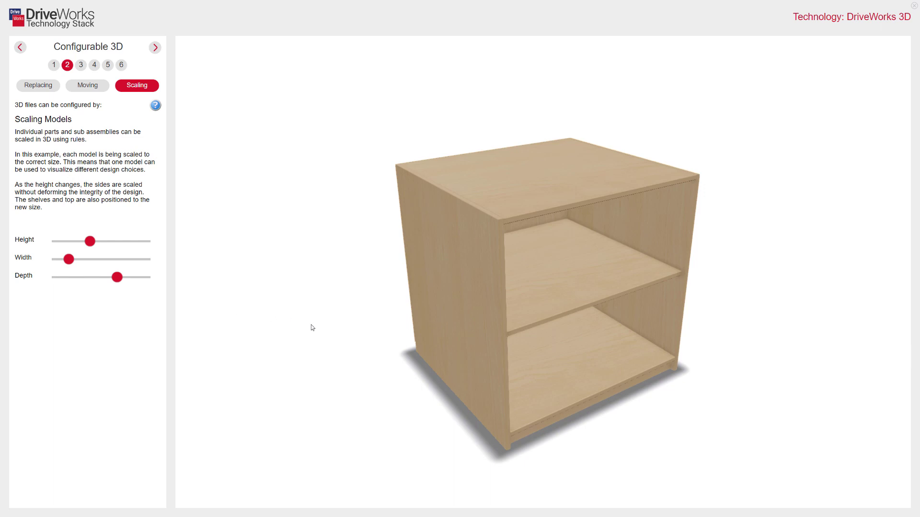
{"action": "left_click_drag", "start_coordinate": [92, 245], "coordinate": [129, 246]}
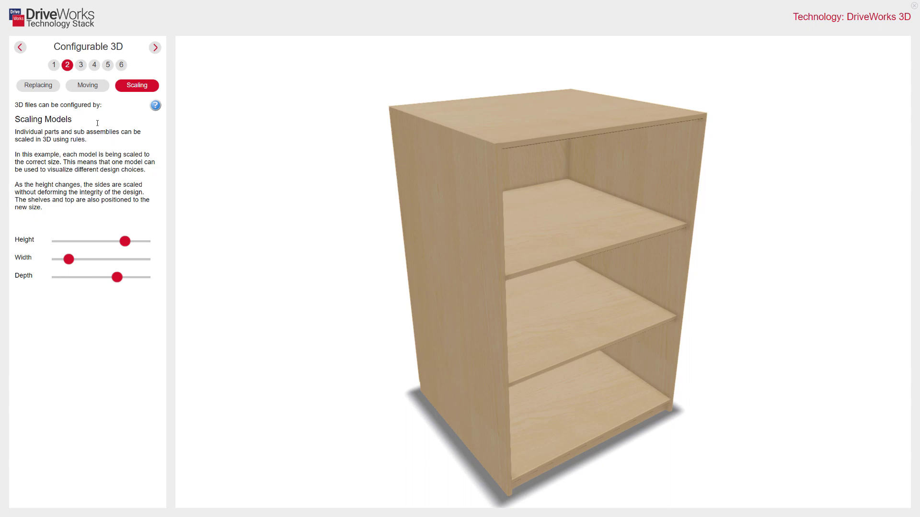
Switch to the Visualization step, showing the room walls at Red 195, Green 60, Blue 60
{"action": "left_click", "coordinate": [81, 66]}
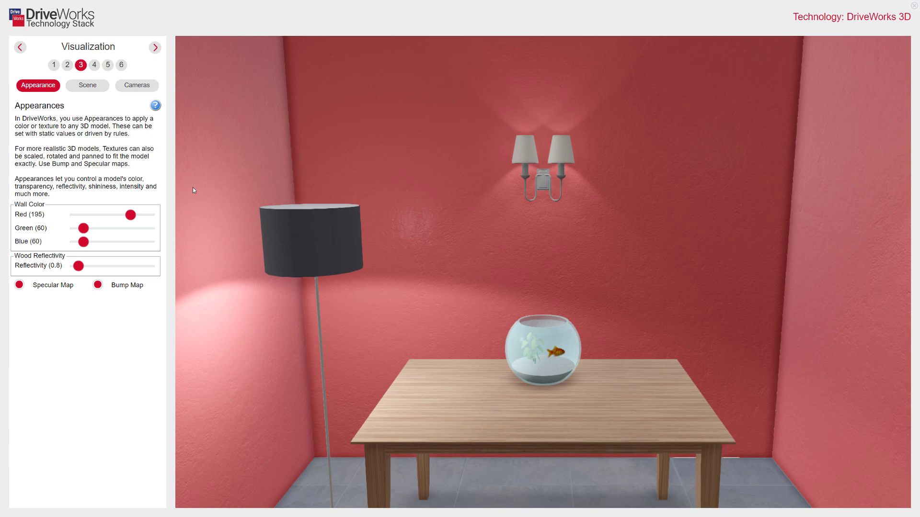
Recolour the walls pale green (Red 147, Green 213, Blue 119) and set Wood Reflectivity to 3.4
{"action": "mouse_move", "coordinate": [131, 217]}
{"action": "left_mouse_down"}
{"action": "mouse_move", "coordinate": [114, 216]}
{"action": "mouse_move", "coordinate": [138, 231]}
{"action": "left_mouse_up"}
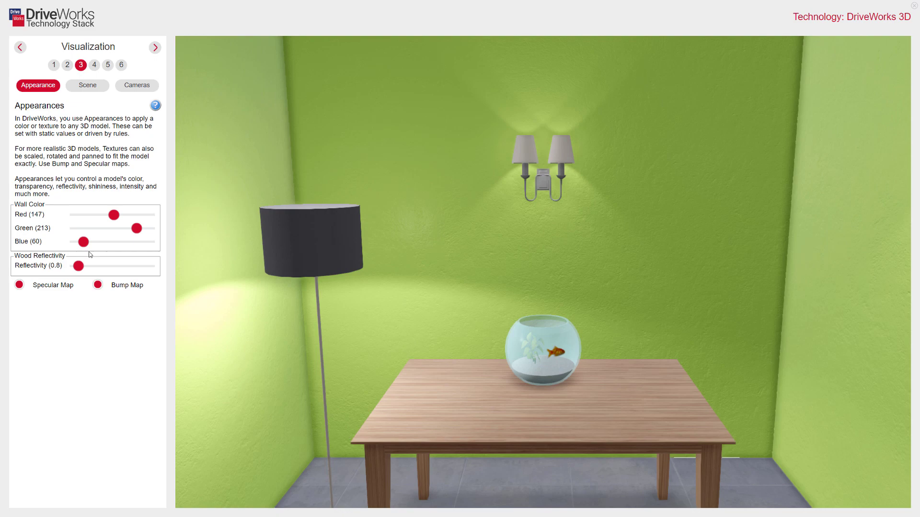
{"action": "left_click_drag", "start_coordinate": [86, 245], "coordinate": [105, 244]}
{"action": "left_click_drag", "start_coordinate": [78, 267], "coordinate": [121, 272]}
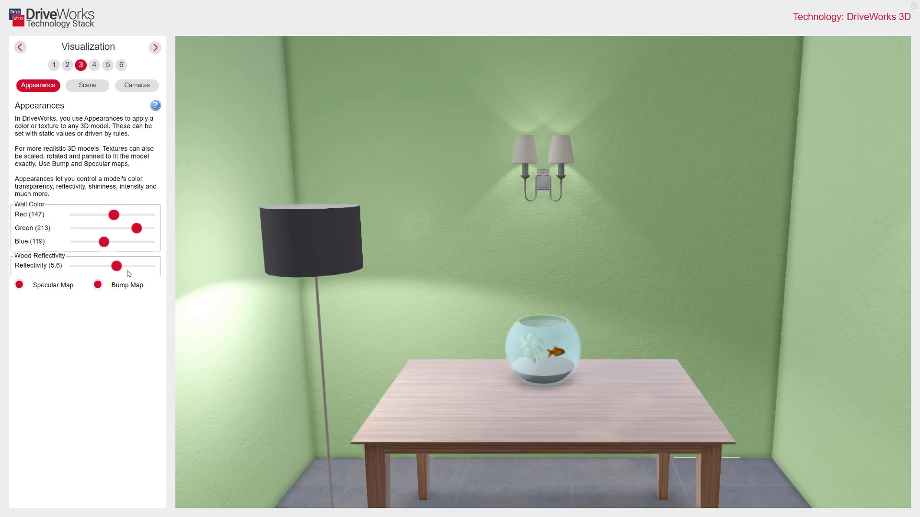
{"action": "left_click_drag", "start_coordinate": [120, 269], "coordinate": [105, 272]}
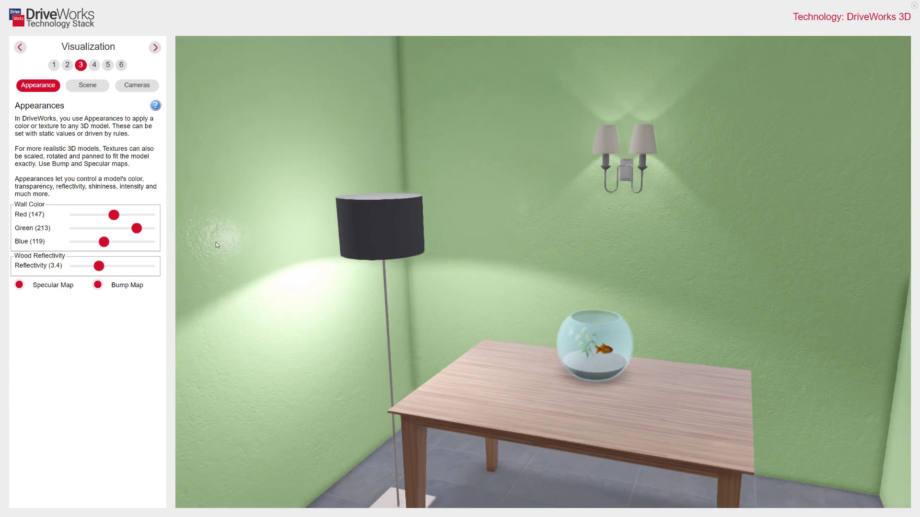
Toggle the wall's Bump Map and Specular Map off and back on, then show the Scene page
{"action": "left_click", "coordinate": [99, 285]}
{"action": "left_click", "coordinate": [97, 287]}
{"action": "left_click", "coordinate": [20, 286]}
{"action": "left_click", "coordinate": [22, 290]}
{"action": "left_click", "coordinate": [88, 87]}
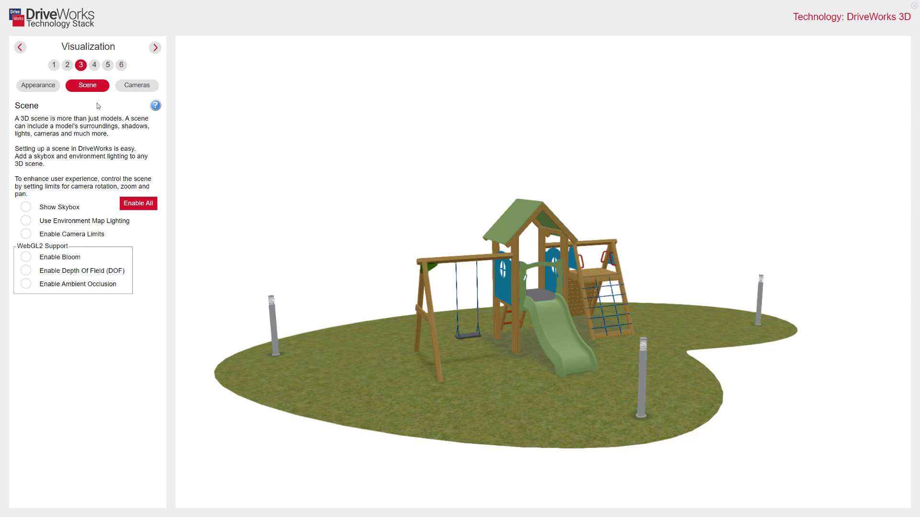
Enable Show Skybox, Use Environment Map Lighting and Enable Camera Limits, orbiting the playground to check each
{"action": "left_click", "coordinate": [27, 208]}
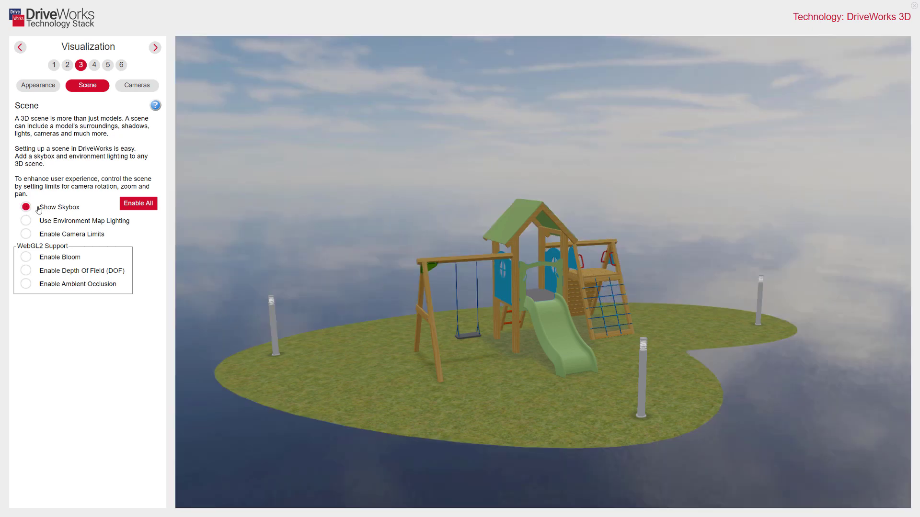
{"action": "mouse_move", "coordinate": [521, 260]}
{"action": "left_mouse_down"}
{"action": "mouse_move", "coordinate": [421, 263]}
{"action": "mouse_move", "coordinate": [530, 262]}
{"action": "left_mouse_up"}
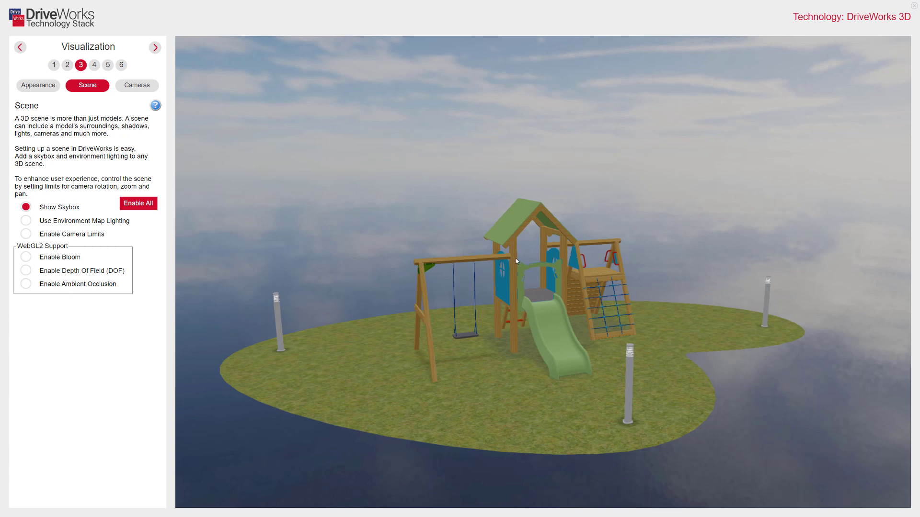
{"action": "left_click", "coordinate": [26, 221]}
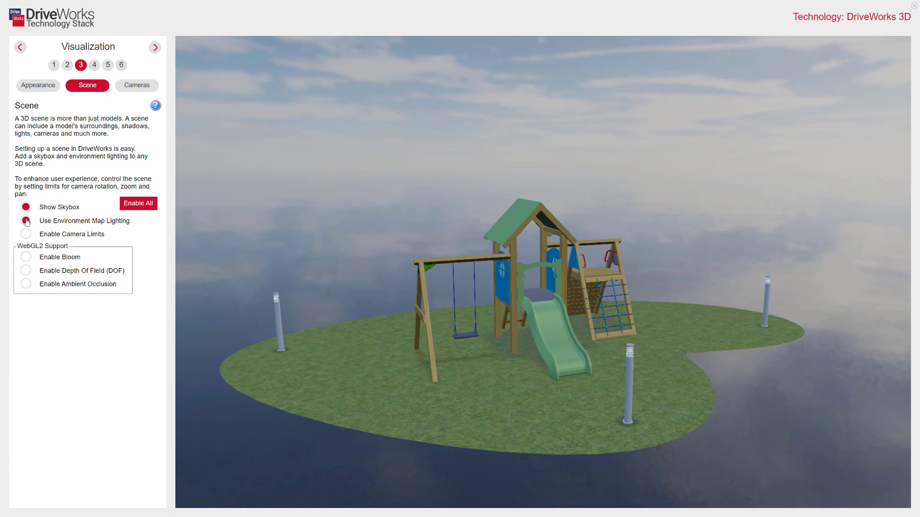
{"action": "mouse_move", "coordinate": [475, 257]}
{"action": "left_mouse_down"}
{"action": "mouse_move", "coordinate": [476, 326]}
{"action": "mouse_move", "coordinate": [484, 186]}
{"action": "mouse_move", "coordinate": [474, 283]}
{"action": "mouse_move", "coordinate": [468, 260]}
{"action": "left_mouse_up"}
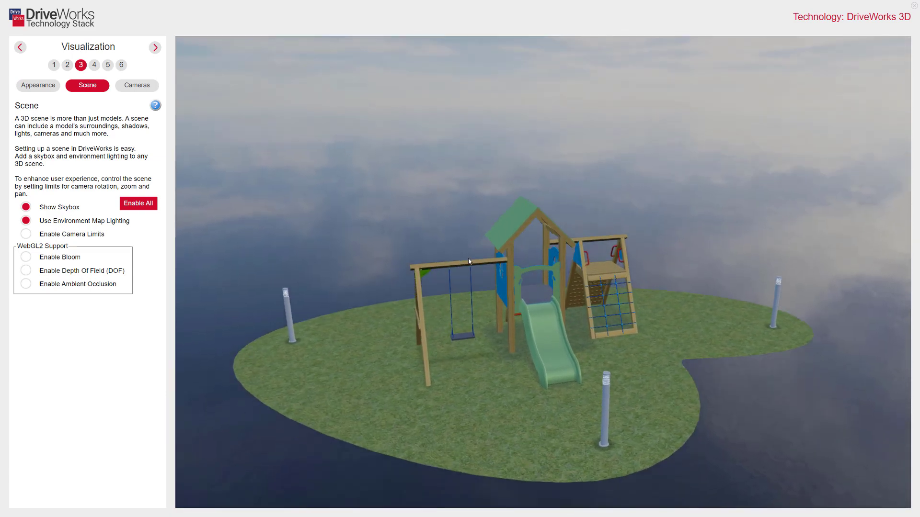
{"action": "left_click", "coordinate": [26, 234]}
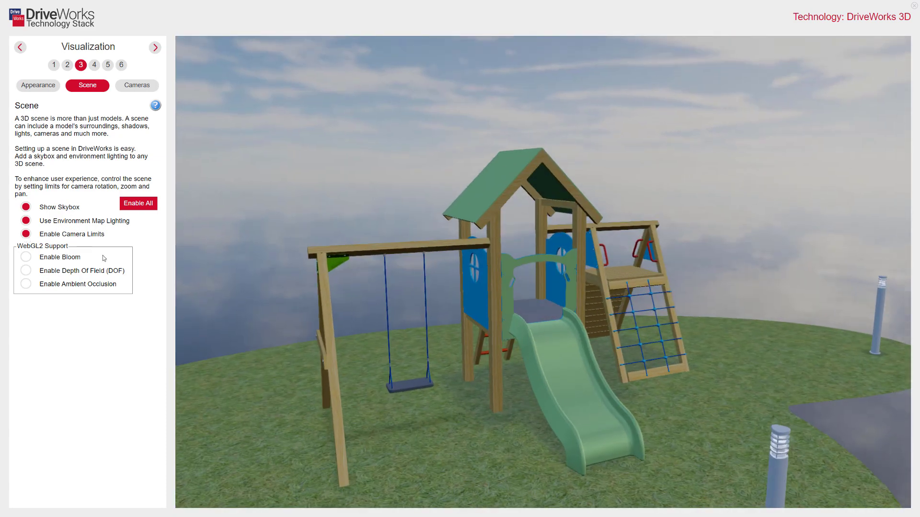
{"action": "left_click_drag", "start_coordinate": [528, 253], "coordinate": [484, 217]}
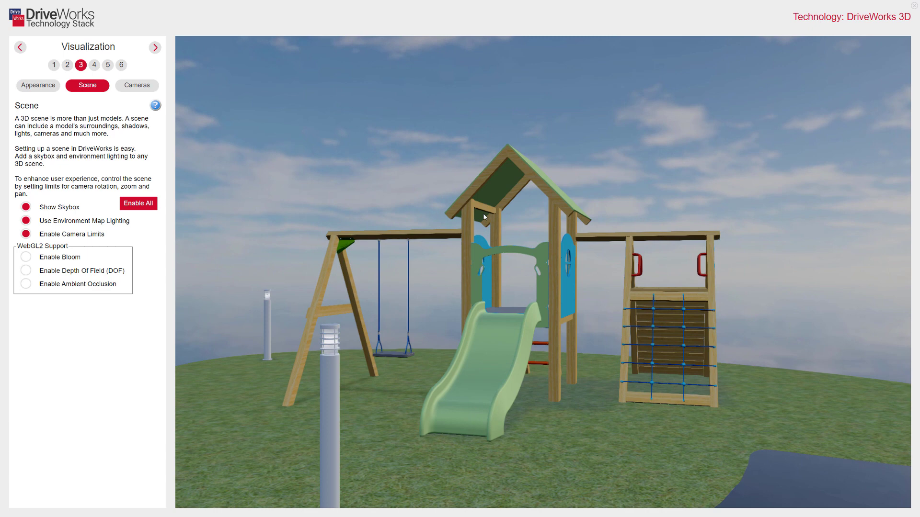
Add bloom to the lamp posts and shift depth-of-field focus from the lamp post to the slide
{"action": "left_click", "coordinate": [26, 260]}
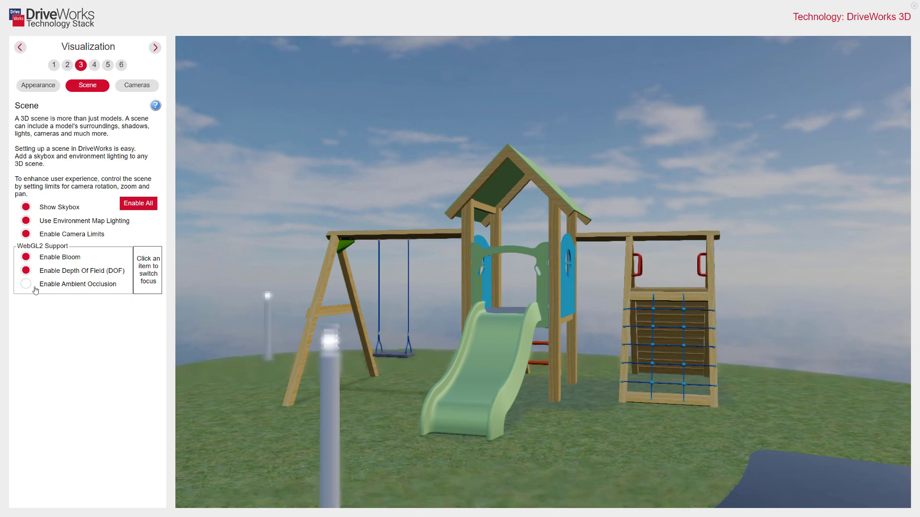
{"action": "left_click", "coordinate": [268, 312]}
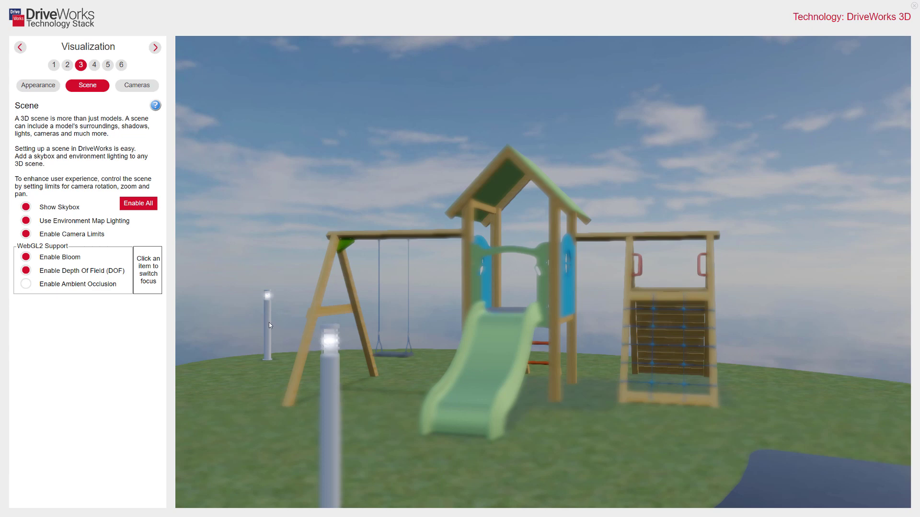
{"action": "left_click", "coordinate": [494, 331]}
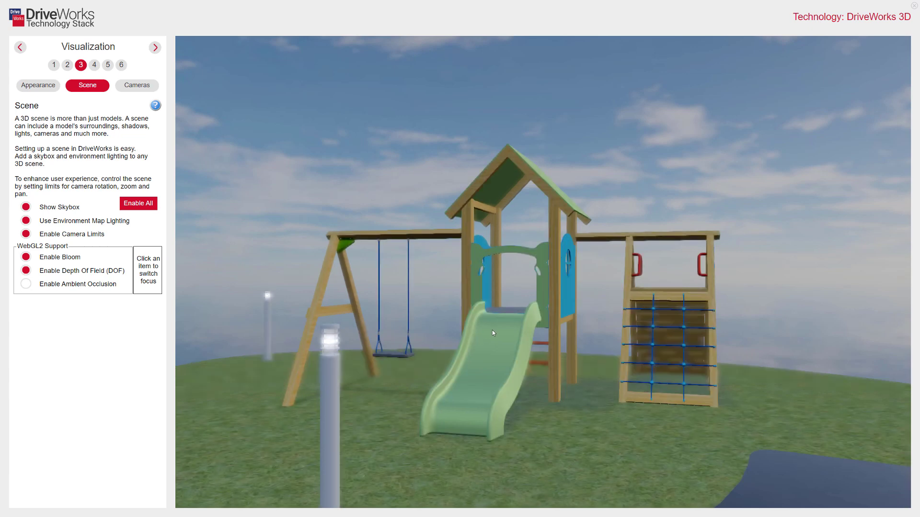
Enable ambient occlusion, view the playground from the front-left, then go to the Cameras page
{"action": "left_click", "coordinate": [26, 286]}
{"action": "left_click", "coordinate": [26, 286]}
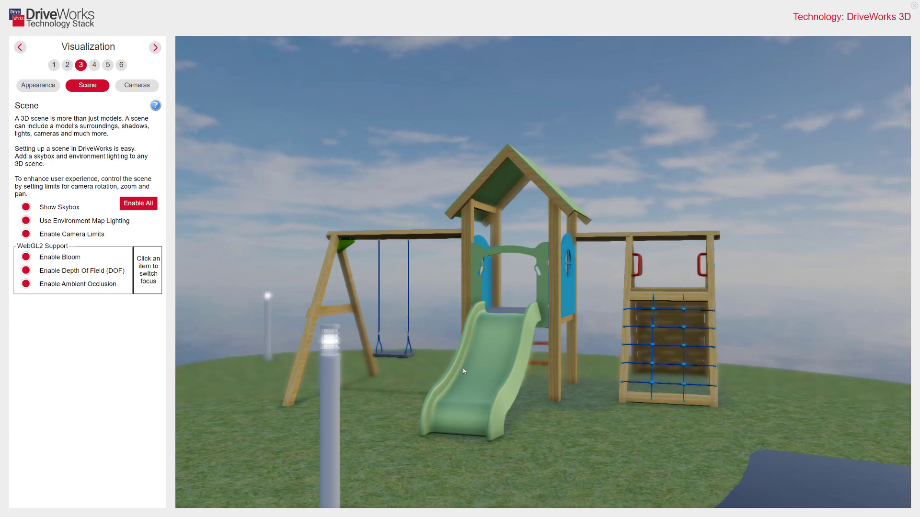
{"action": "mouse_move", "coordinate": [482, 365]}
{"action": "left_mouse_down"}
{"action": "mouse_move", "coordinate": [454, 363]}
{"action": "mouse_move", "coordinate": [479, 363]}
{"action": "left_mouse_up"}
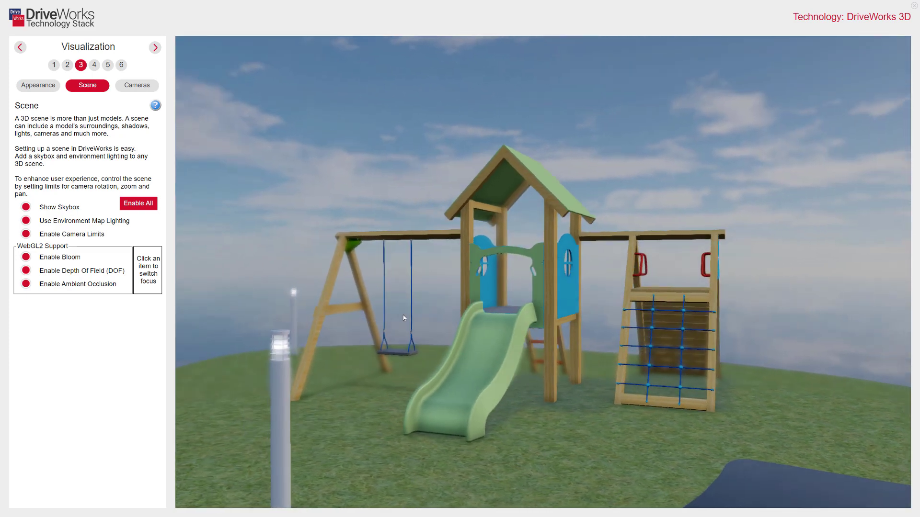
{"action": "left_click", "coordinate": [136, 87]}
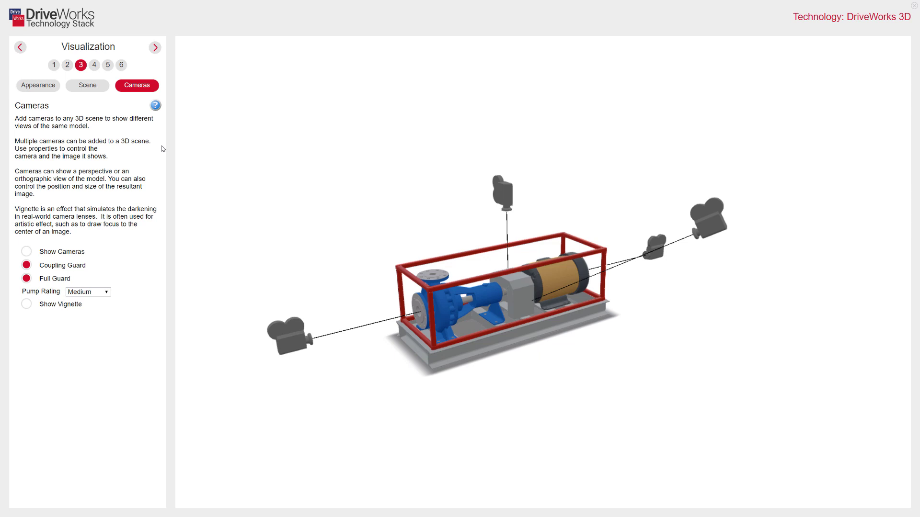
Show the four pump camera views, remove both guards, then refit the coupling guard
{"action": "left_click_drag", "start_coordinate": [353, 229], "coordinate": [348, 253]}
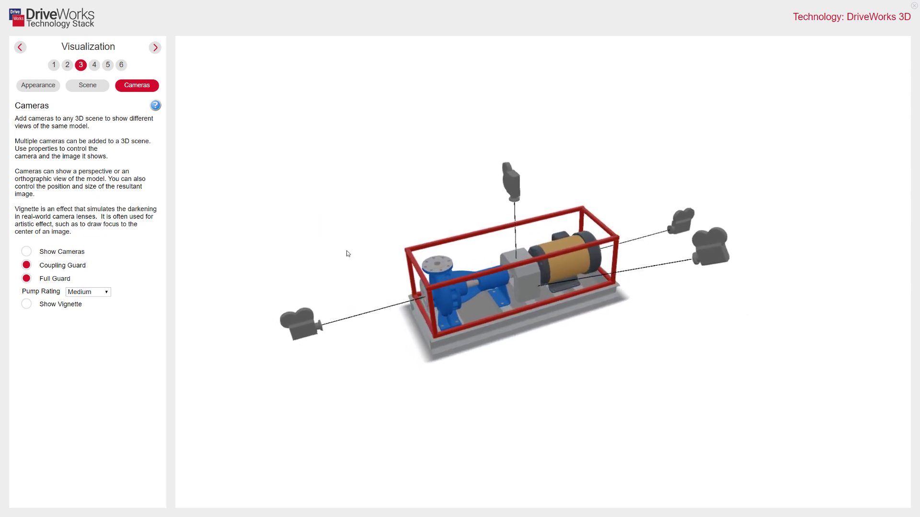
{"action": "left_click", "coordinate": [27, 252]}
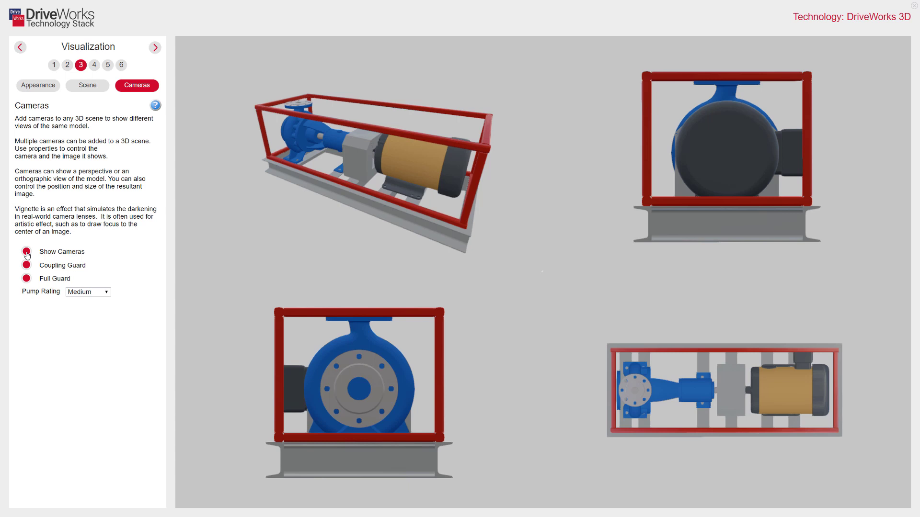
{"action": "left_click", "coordinate": [26, 267]}
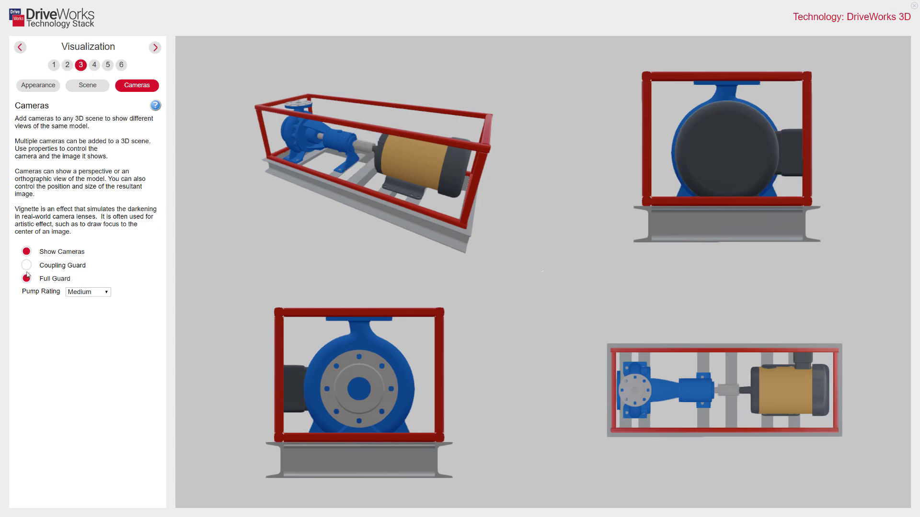
{"action": "left_click", "coordinate": [27, 278]}
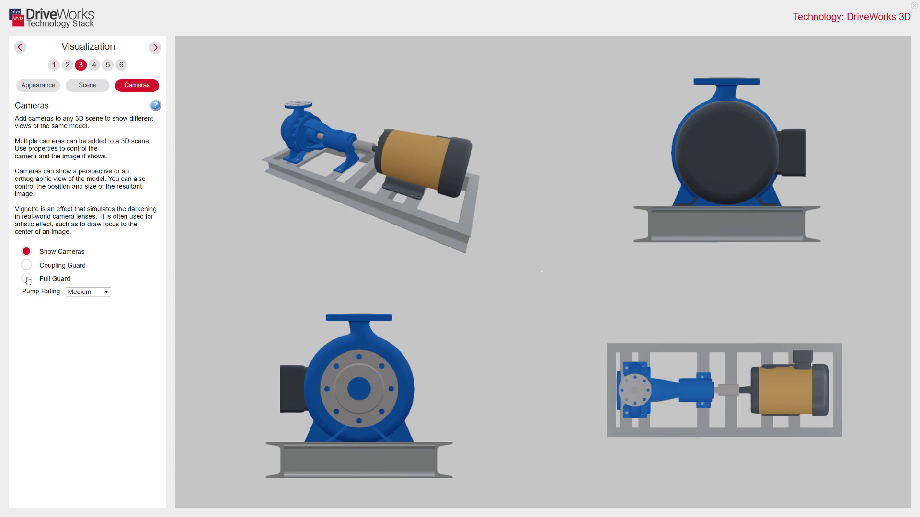
{"action": "left_click", "coordinate": [26, 266]}
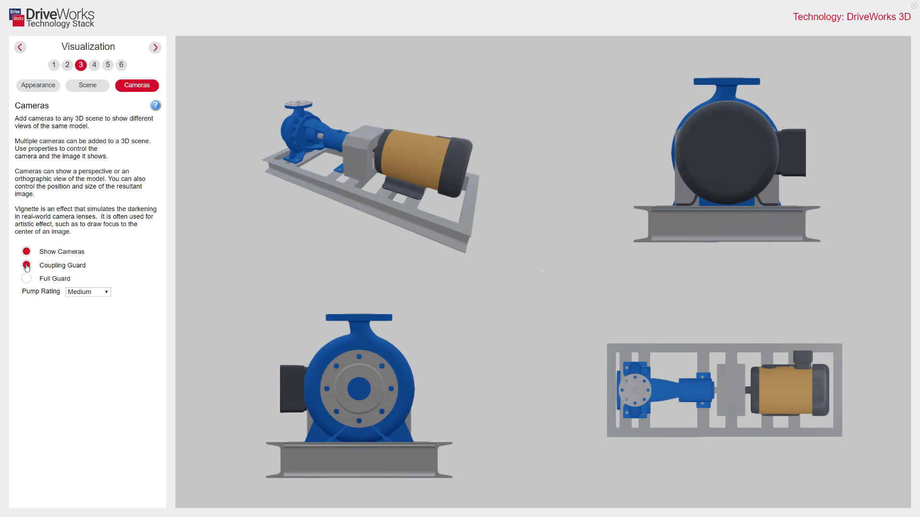
Set Pump Rating to High, refit the full guard and hide the camera views
{"action": "left_click", "coordinate": [86, 292]}
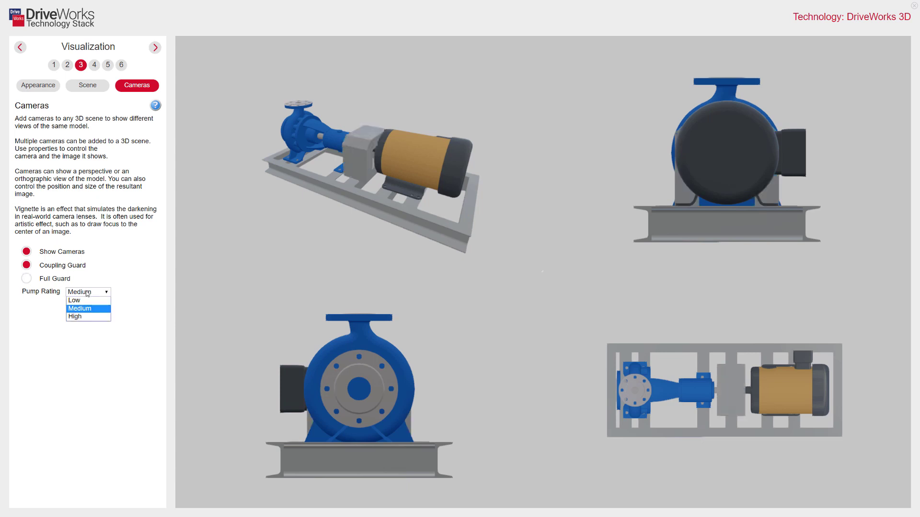
{"action": "left_click", "coordinate": [85, 318]}
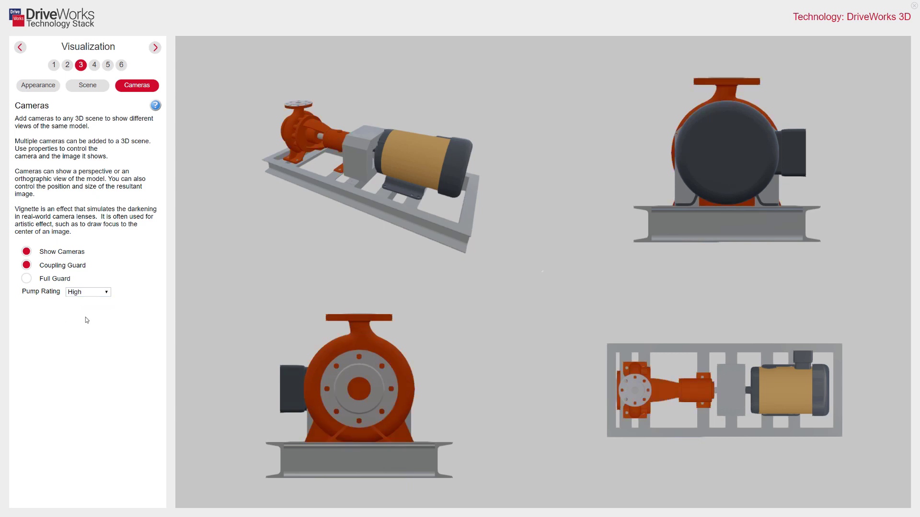
{"action": "left_click", "coordinate": [27, 279]}
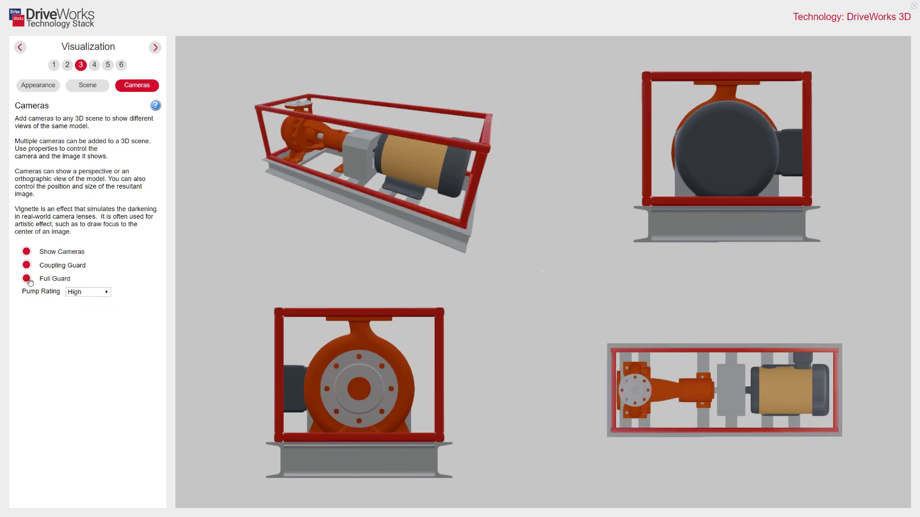
{"action": "left_click", "coordinate": [25, 252]}
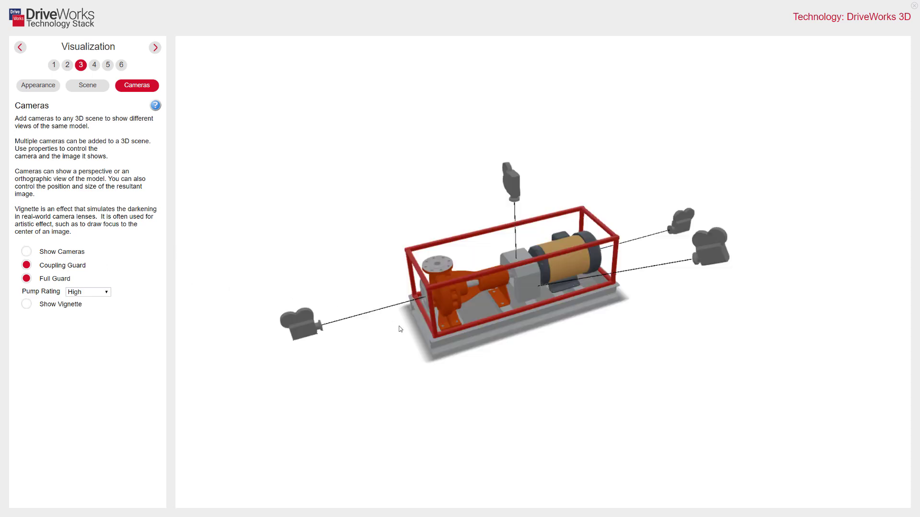
Turn on Show Vignette for the pump view and increase its shape and intensity
{"action": "mouse_move", "coordinate": [532, 355]}
{"action": "left_mouse_down"}
{"action": "mouse_move", "coordinate": [576, 320]}
{"action": "mouse_move", "coordinate": [530, 365]}
{"action": "left_mouse_up"}
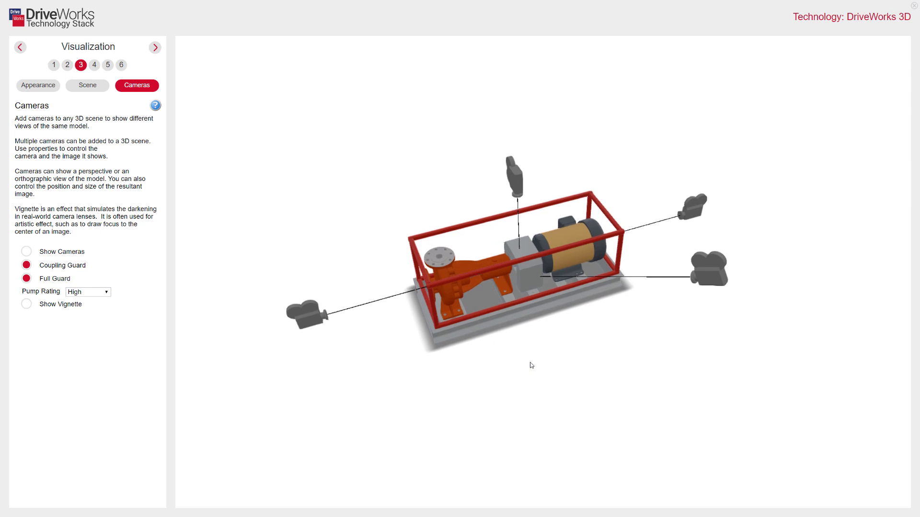
{"action": "left_click", "coordinate": [27, 305]}
{"action": "mouse_move", "coordinate": [37, 327]}
{"action": "left_mouse_down"}
{"action": "mouse_move", "coordinate": [49, 327]}
{"action": "mouse_move", "coordinate": [38, 327]}
{"action": "left_mouse_up"}
{"action": "mouse_move", "coordinate": [95, 328]}
{"action": "left_mouse_down"}
{"action": "mouse_move", "coordinate": [116, 332]}
{"action": "mouse_move", "coordinate": [105, 333]}
{"action": "left_mouse_up"}
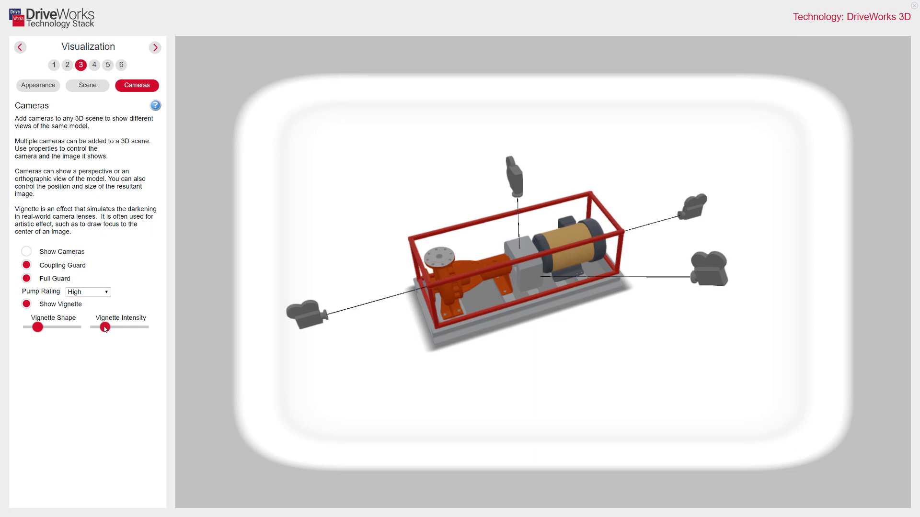
Go to step 4, the Interactive 3D section with the living-room scene
{"action": "left_click", "coordinate": [95, 65]}
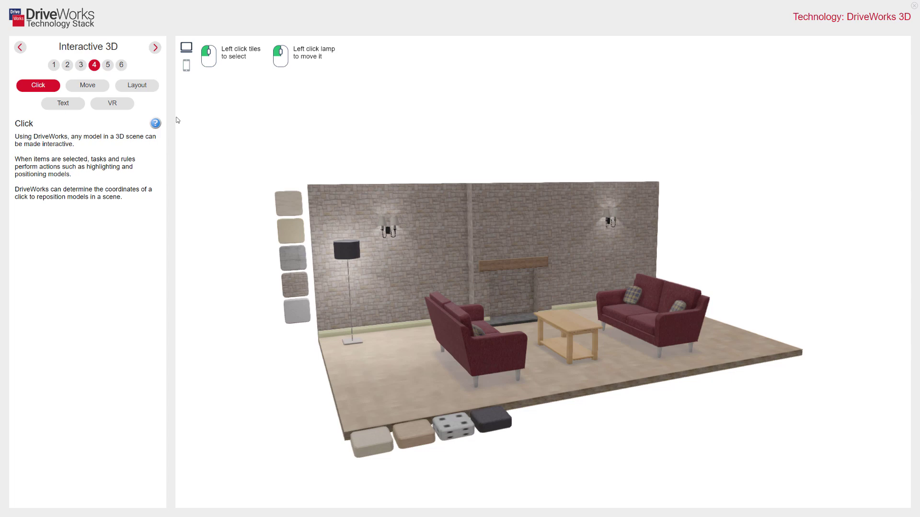
Try several wall textures and settle on beige textured plaster for the back wall
{"action": "left_click", "coordinate": [292, 233]}
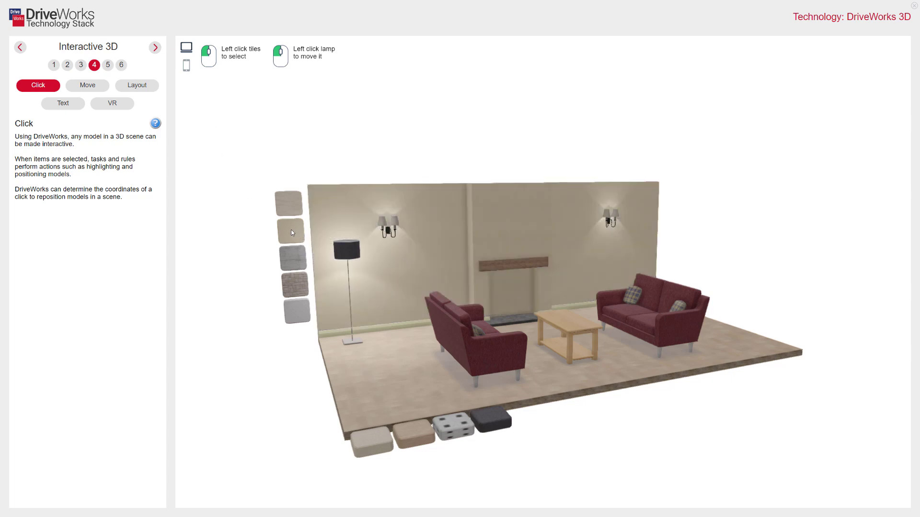
{"action": "left_click", "coordinate": [289, 259]}
{"action": "left_click", "coordinate": [299, 285]}
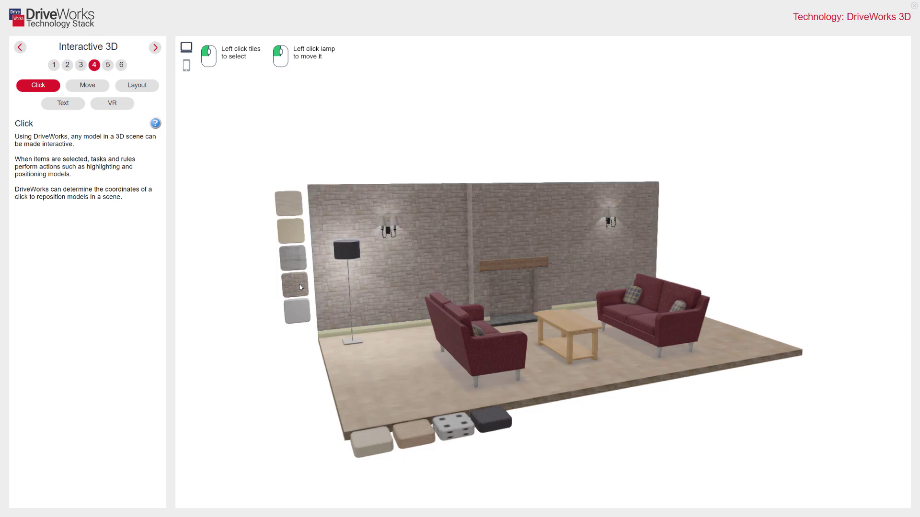
{"action": "left_click", "coordinate": [301, 311]}
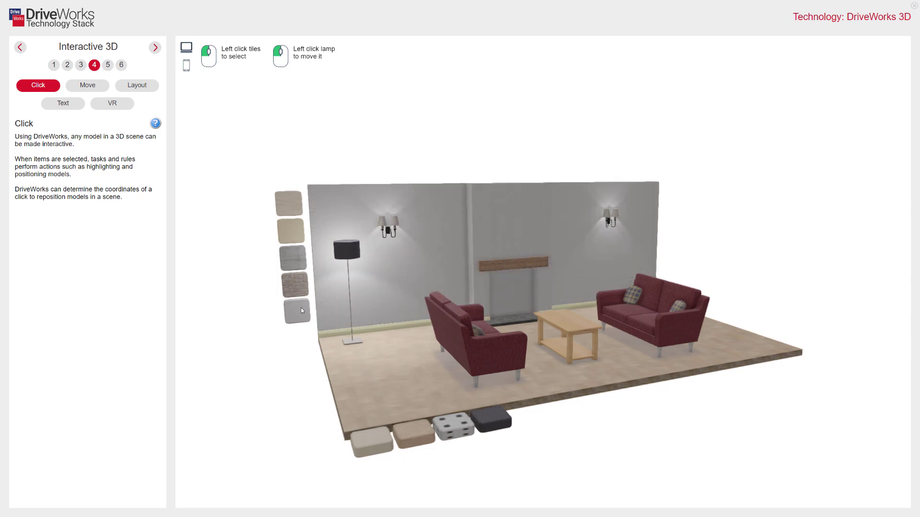
{"action": "left_click", "coordinate": [289, 205]}
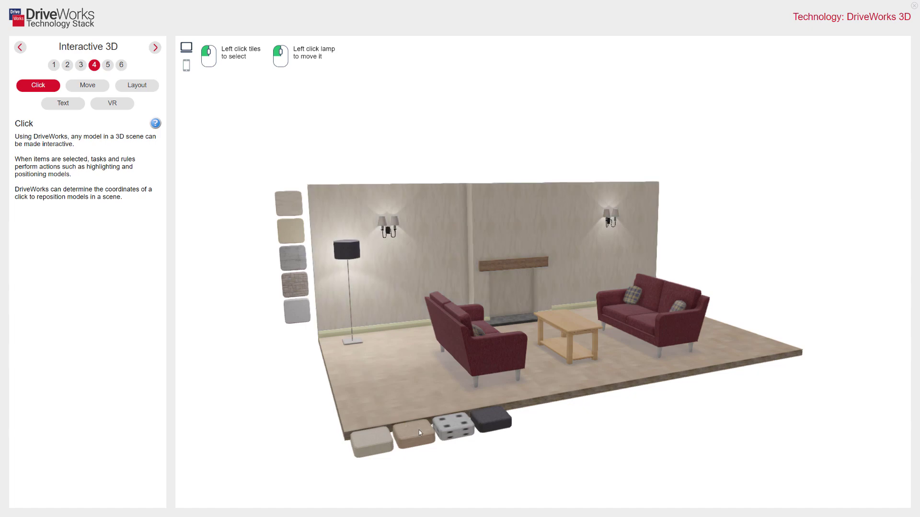
Try several floor finishes and settle on the tan carpet
{"action": "left_click", "coordinate": [449, 427]}
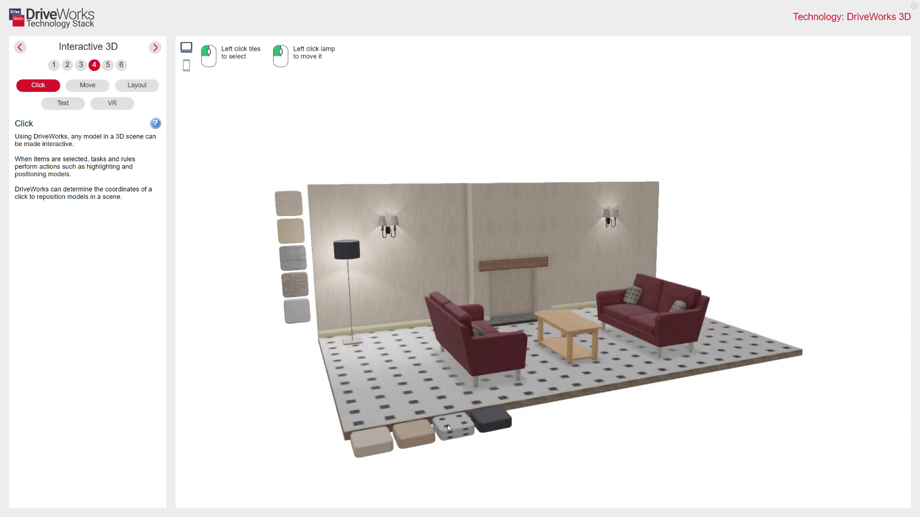
{"action": "left_click", "coordinate": [491, 421]}
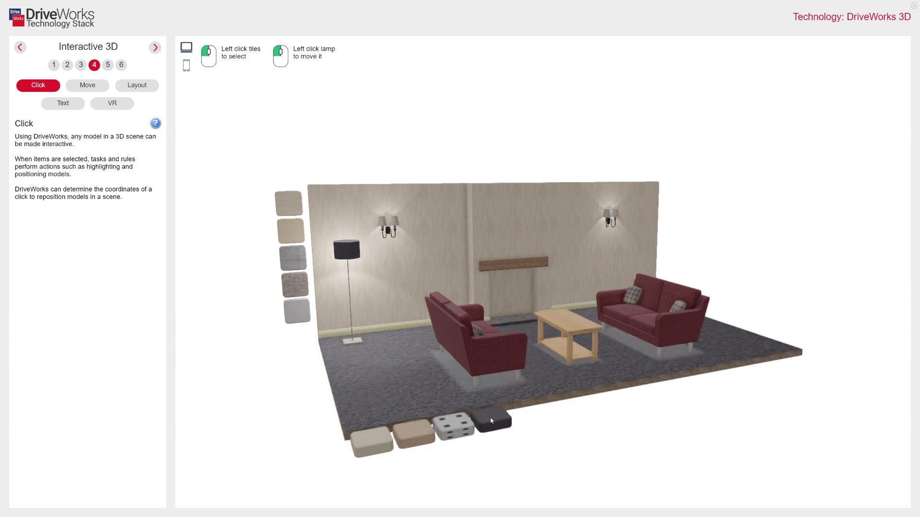
{"action": "left_click", "coordinate": [375, 441]}
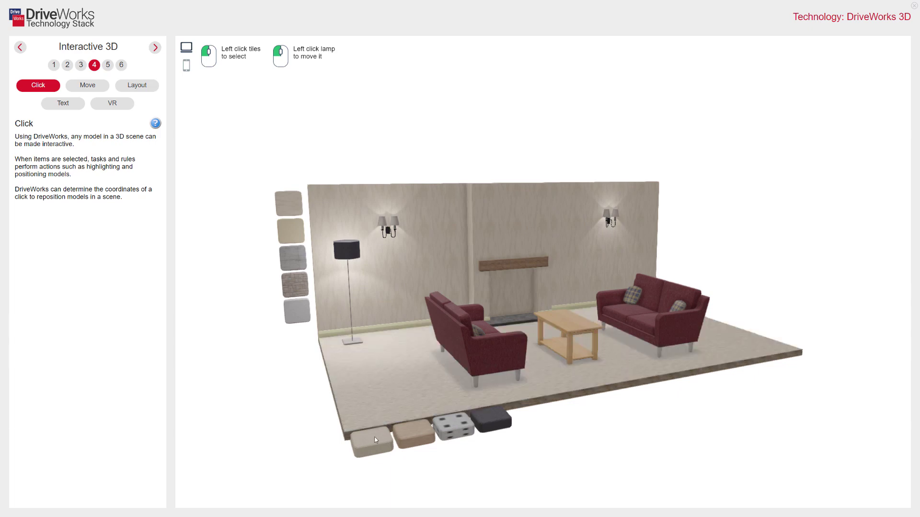
{"action": "left_click", "coordinate": [410, 438]}
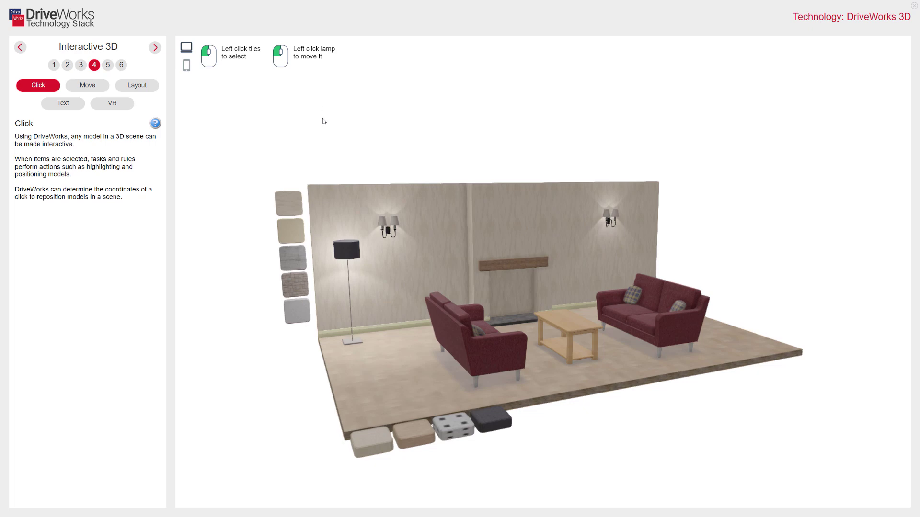
Move the floor lamp through the red zones to sit behind the coffee table, then load the Move demo
{"action": "left_click", "coordinate": [349, 255]}
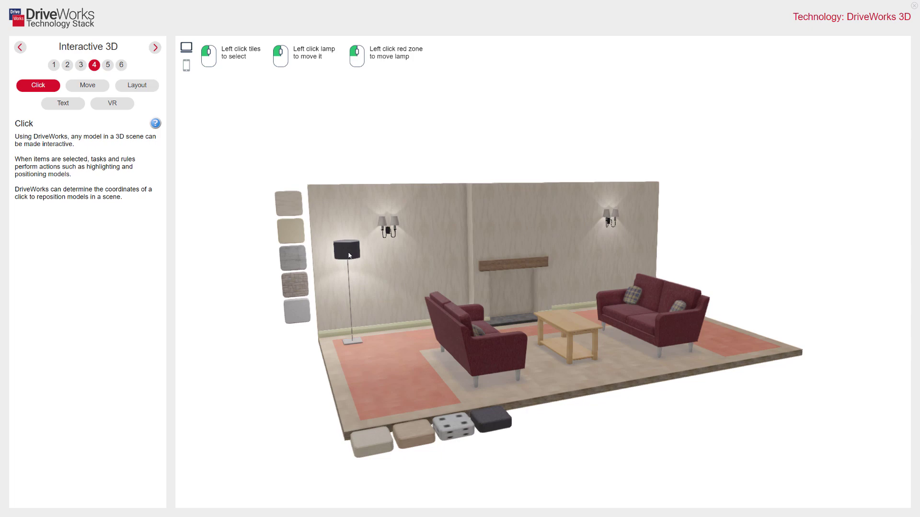
{"action": "left_click", "coordinate": [422, 395]}
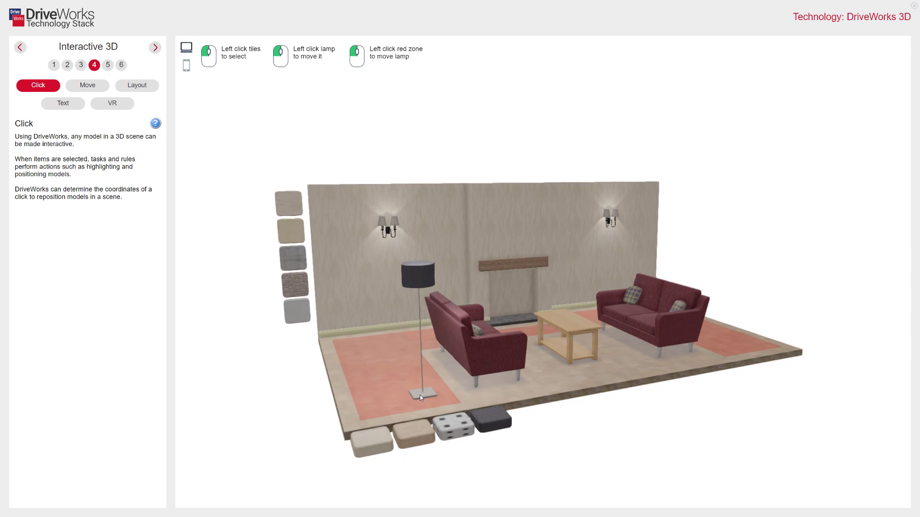
{"action": "left_click", "coordinate": [713, 341]}
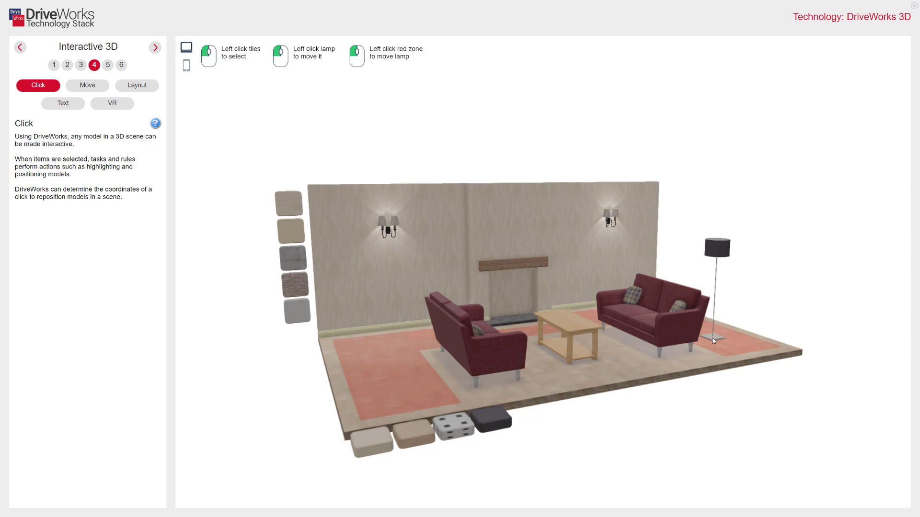
{"action": "left_click", "coordinate": [589, 316]}
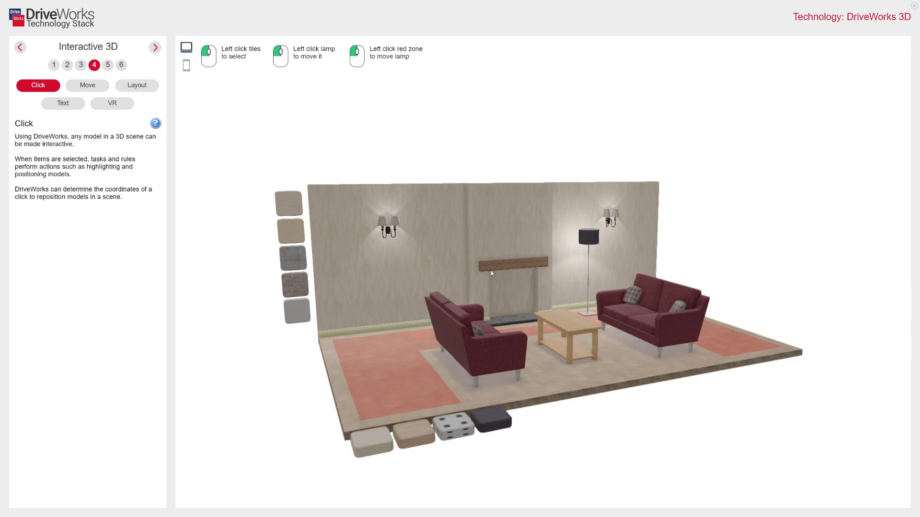
{"action": "left_click", "coordinate": [87, 86]}
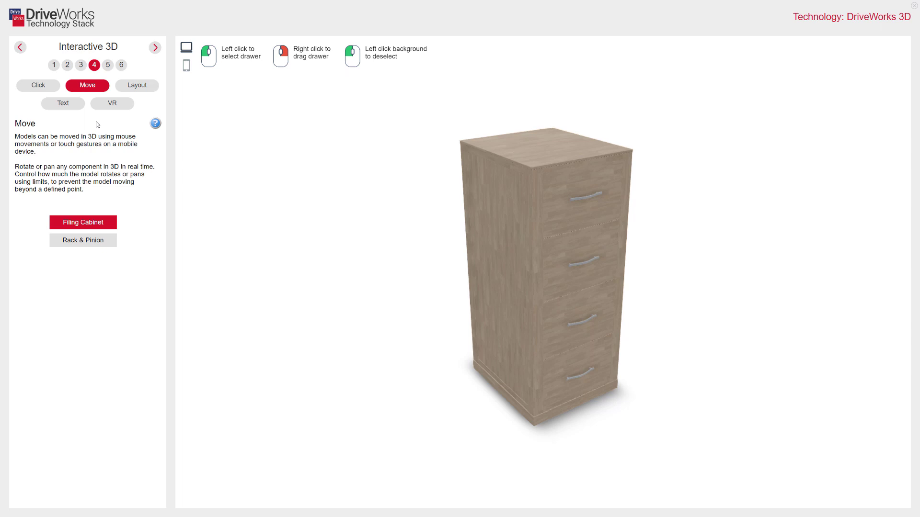
Turn the cabinet to a side view, shut the open third drawer, and pull the top drawer fully out
{"action": "left_click_drag", "start_coordinate": [536, 227], "coordinate": [458, 227]}
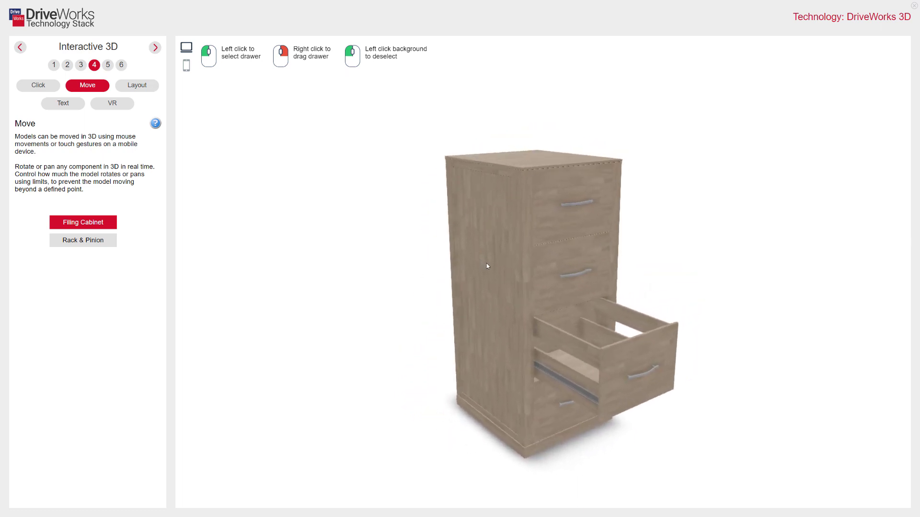
{"action": "left_click", "coordinate": [404, 328]}
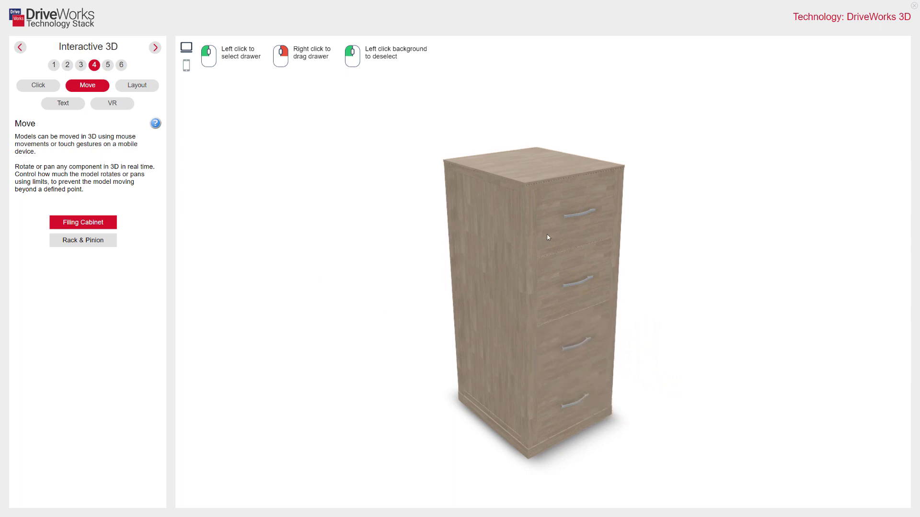
{"action": "right_click_drag", "start_coordinate": [700, 244], "coordinate": [821, 468]}
{"action": "left_click_drag", "start_coordinate": [760, 353], "coordinate": [666, 358]}
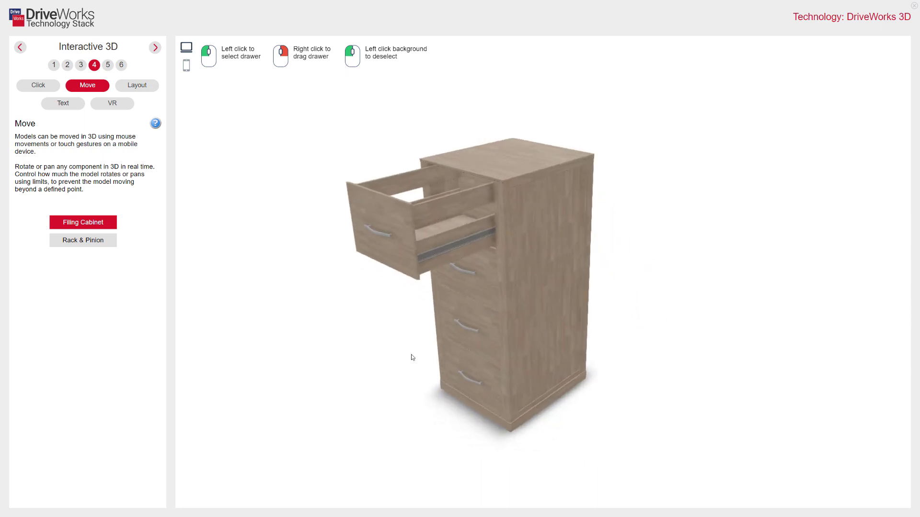
Load the Rack & Pinion model, slide the rack right, then bring up the Layout demo
{"action": "left_click", "coordinate": [101, 245]}
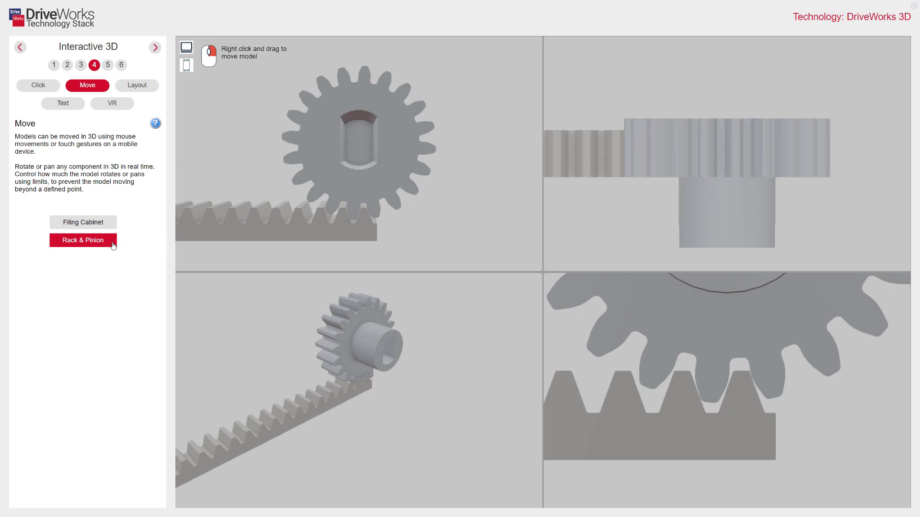
{"action": "mouse_move", "coordinate": [236, 234]}
{"action": "right_mouse_down"}
{"action": "mouse_move", "coordinate": [354, 233]}
{"action": "mouse_move", "coordinate": [242, 234]}
{"action": "right_mouse_up"}
{"action": "left_click", "coordinate": [143, 89]}
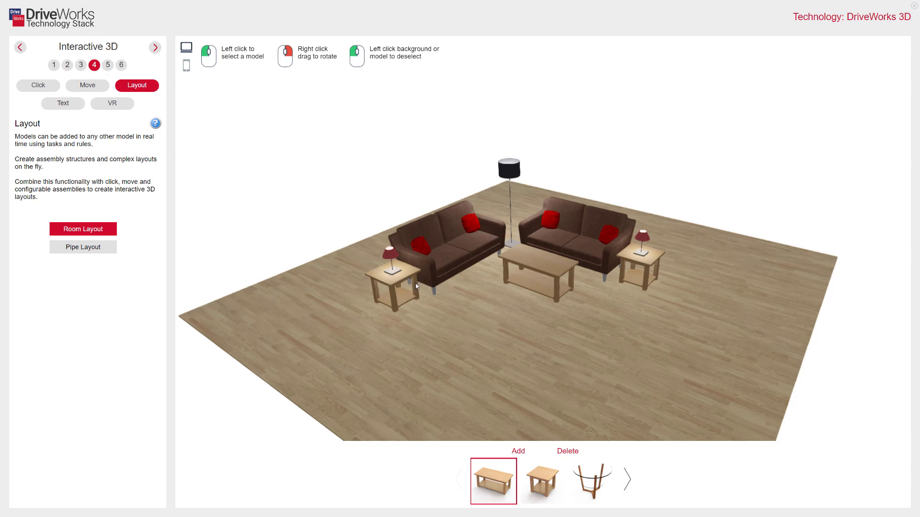
Add a glass side table and place it on the floor near the left side table
{"action": "left_click", "coordinate": [598, 476]}
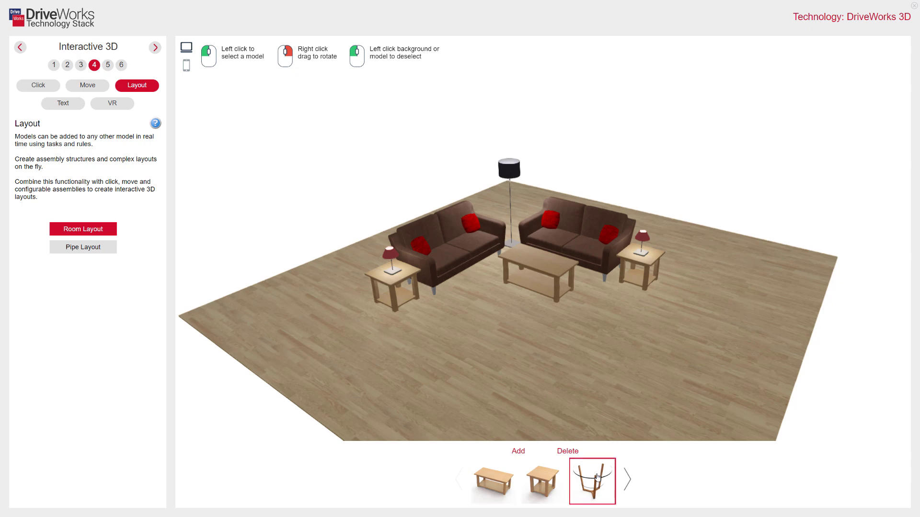
{"action": "left_click", "coordinate": [517, 454]}
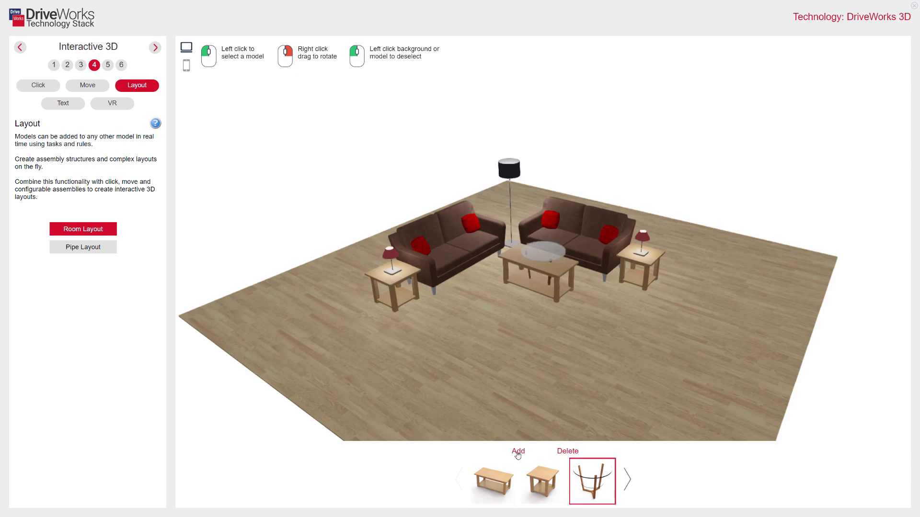
{"action": "left_click", "coordinate": [548, 253]}
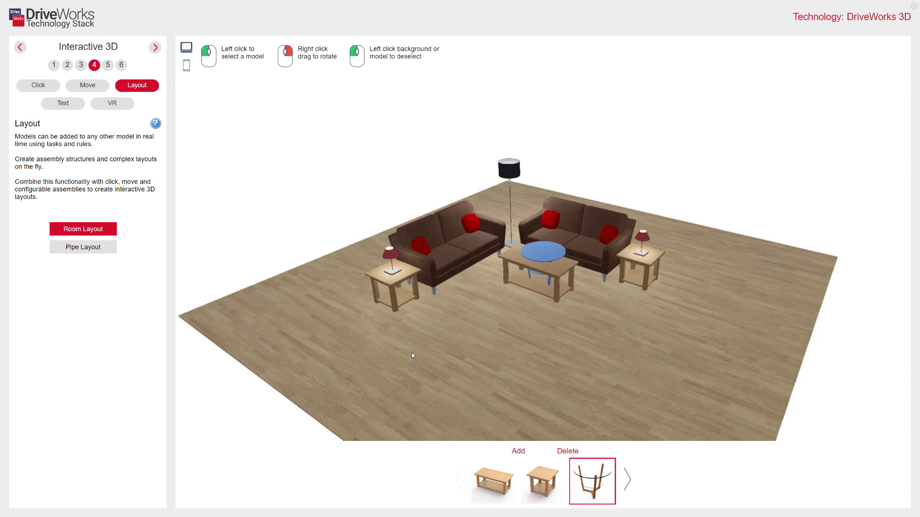
{"action": "left_click", "coordinate": [393, 348]}
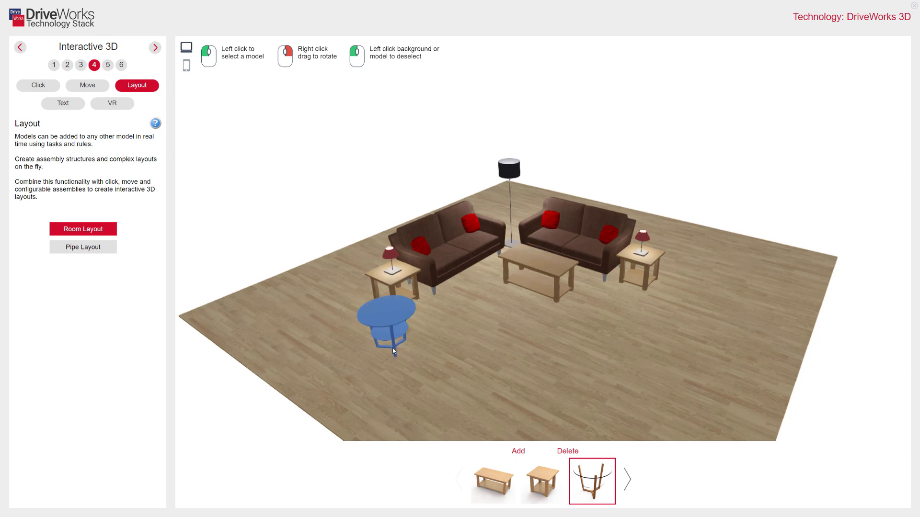
{"action": "left_click", "coordinate": [240, 400]}
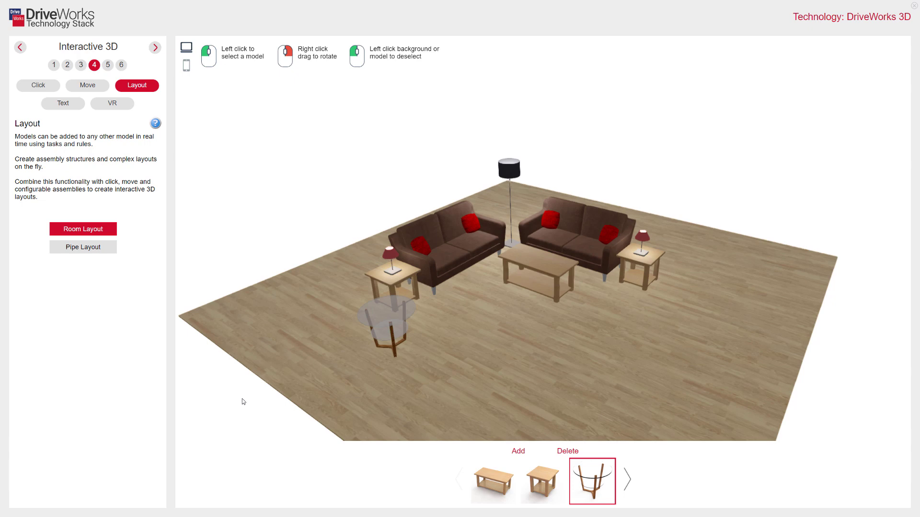
Add a floor lamp and place it on the room's right side
{"action": "left_click", "coordinate": [628, 480]}
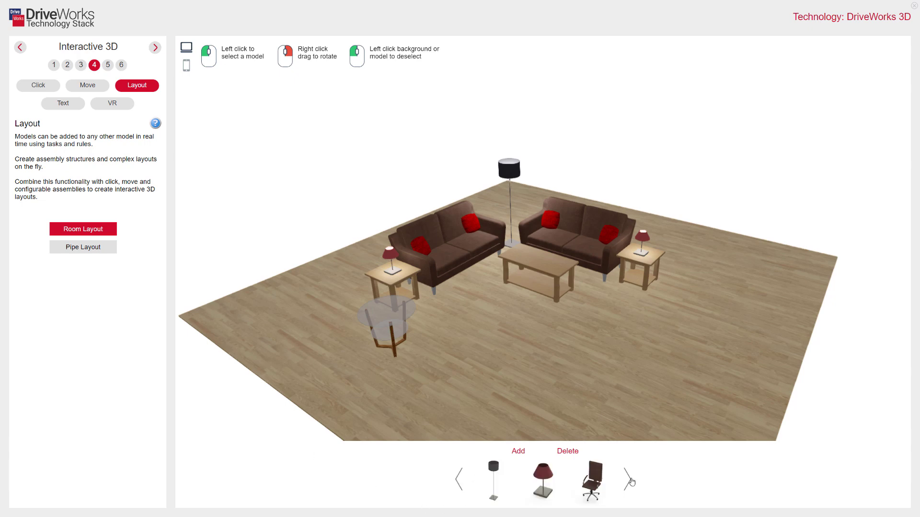
{"action": "left_click", "coordinate": [497, 469]}
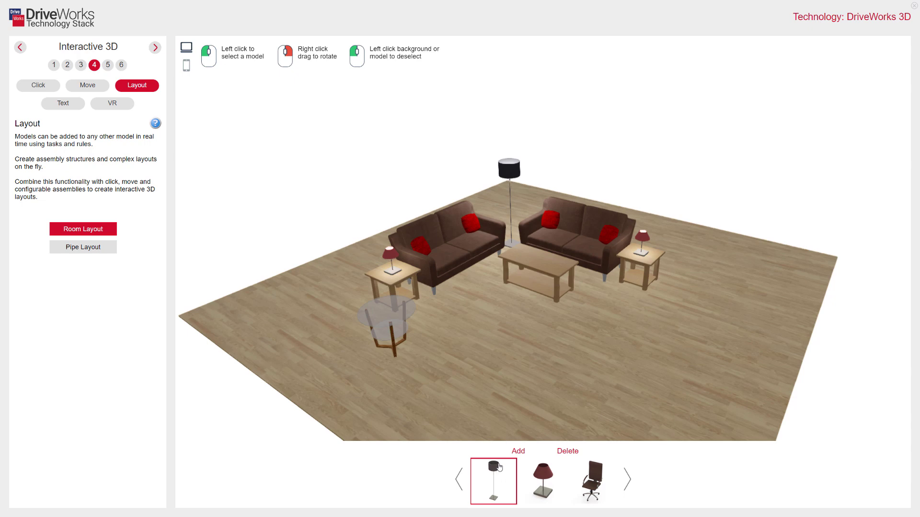
{"action": "left_click", "coordinate": [522, 453]}
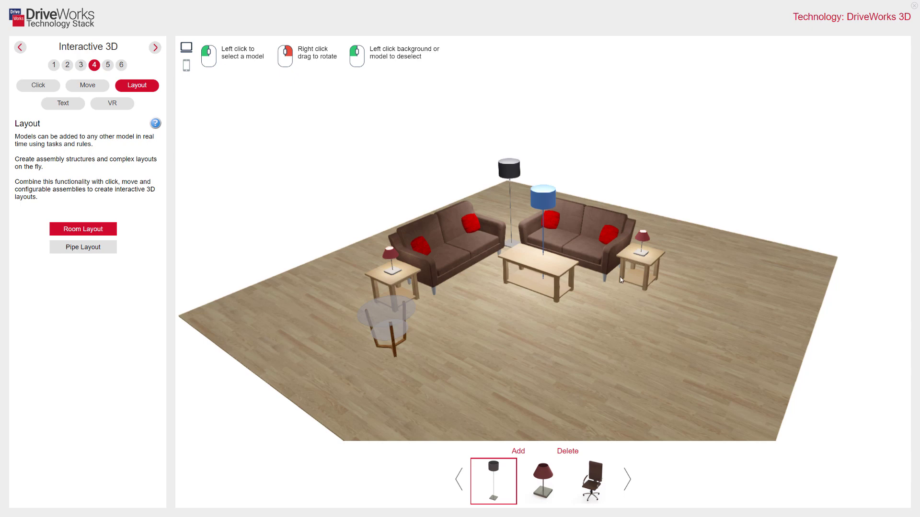
{"action": "left_click", "coordinate": [752, 300]}
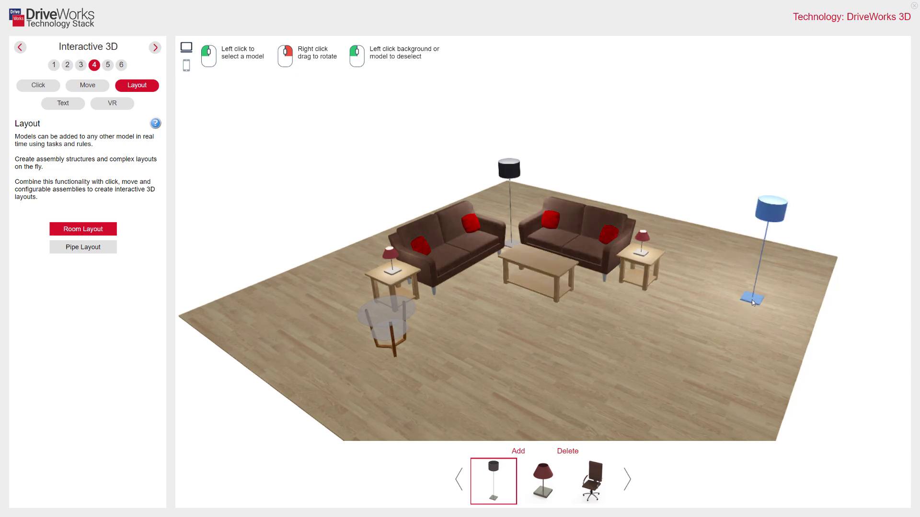
{"action": "left_click", "coordinate": [854, 360]}
{"action": "mouse_move", "coordinate": [751, 386]}
{"action": "right_mouse_down"}
{"action": "mouse_move", "coordinate": [752, 359]}
{"action": "mouse_move", "coordinate": [752, 381]}
{"action": "right_mouse_up"}
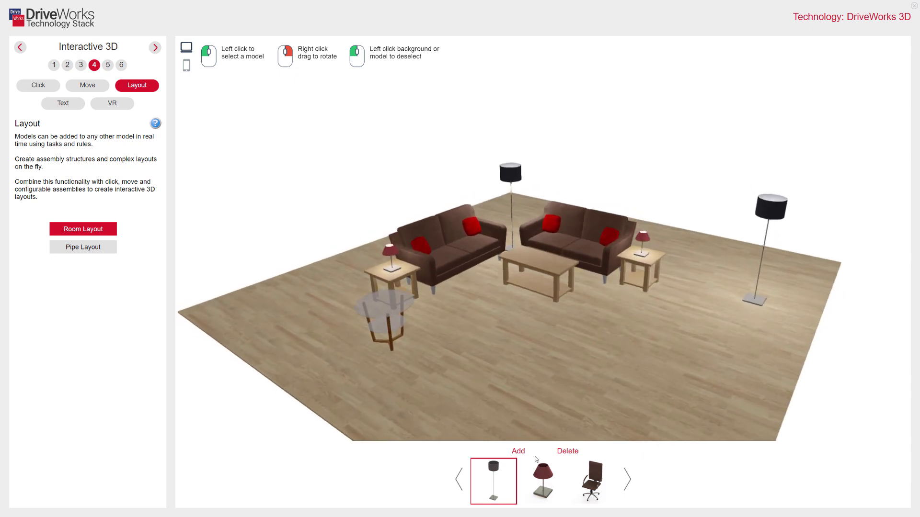
Add a second floor lamp and place it at the front right of the room
{"action": "left_click", "coordinate": [523, 453]}
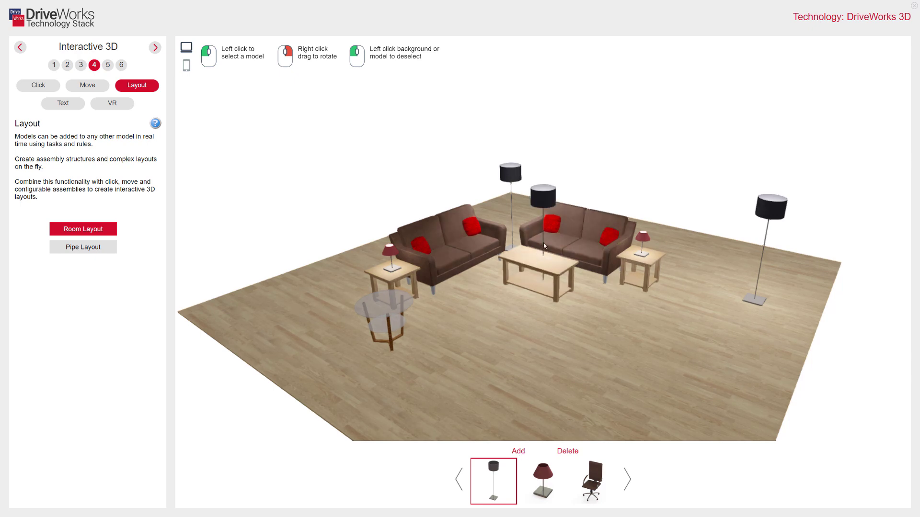
{"action": "left_click", "coordinate": [543, 205]}
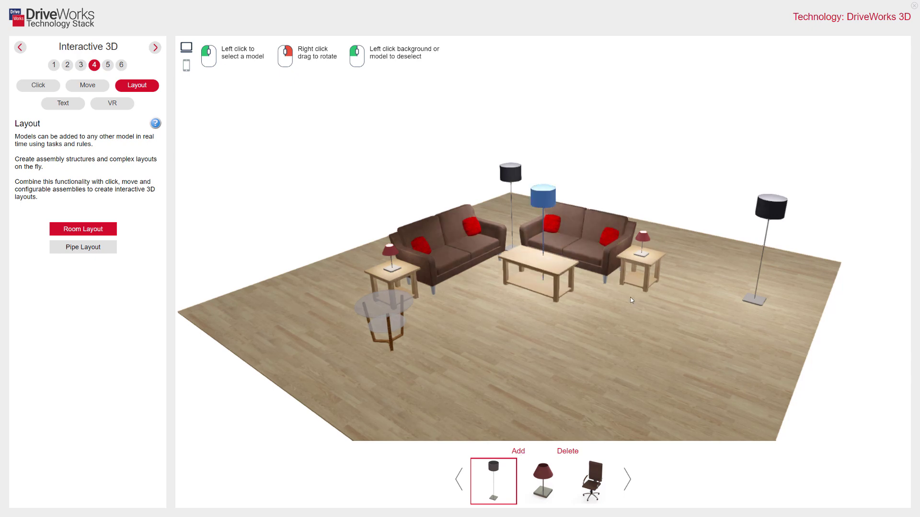
{"action": "left_click", "coordinate": [712, 359]}
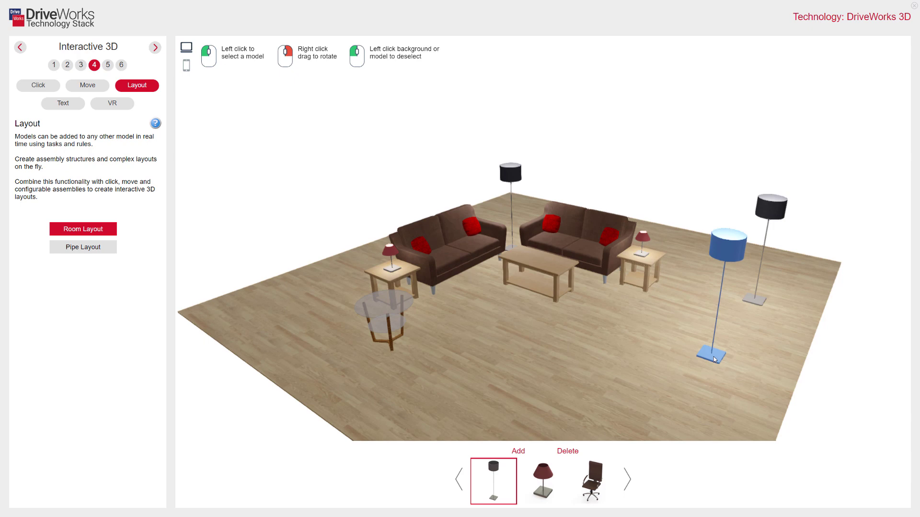
{"action": "left_click", "coordinate": [833, 403]}
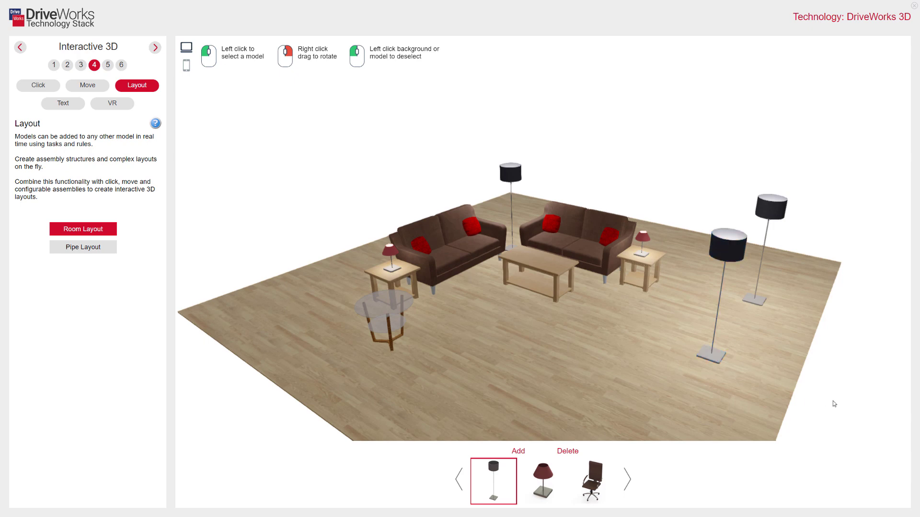
{"action": "left_click", "coordinate": [627, 484]}
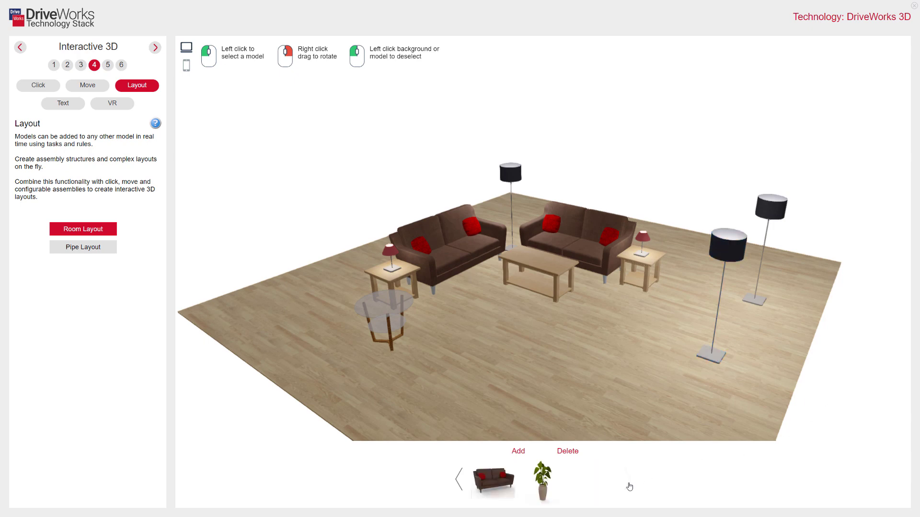
Add a potted plant and place it on the glass side table
{"action": "left_click", "coordinate": [543, 486]}
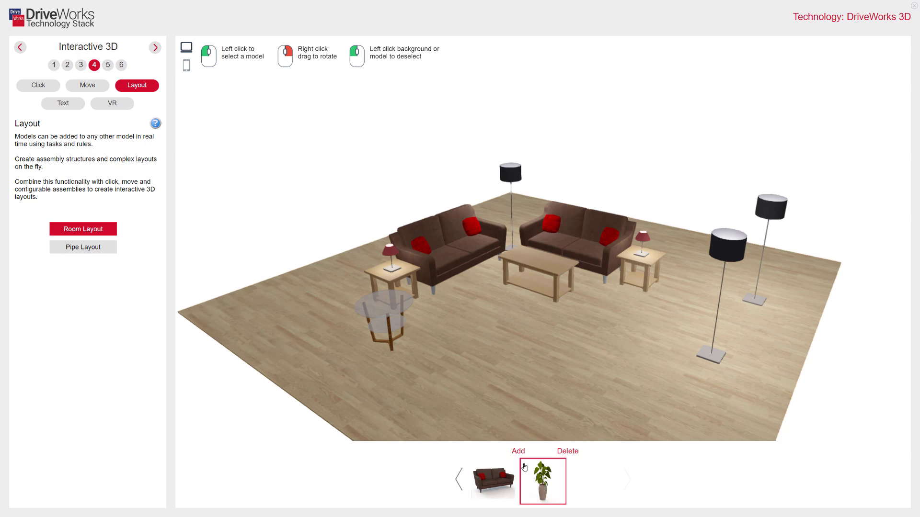
{"action": "left_click", "coordinate": [516, 452]}
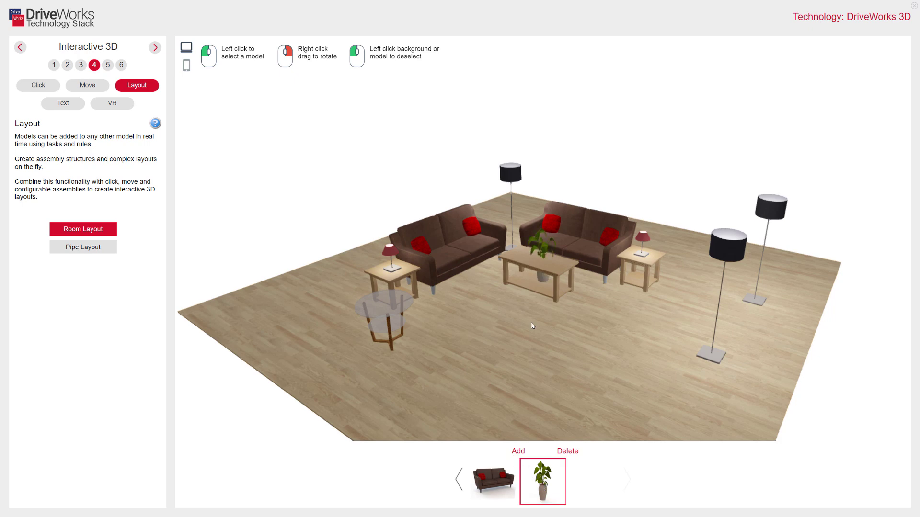
{"action": "left_click", "coordinate": [542, 278]}
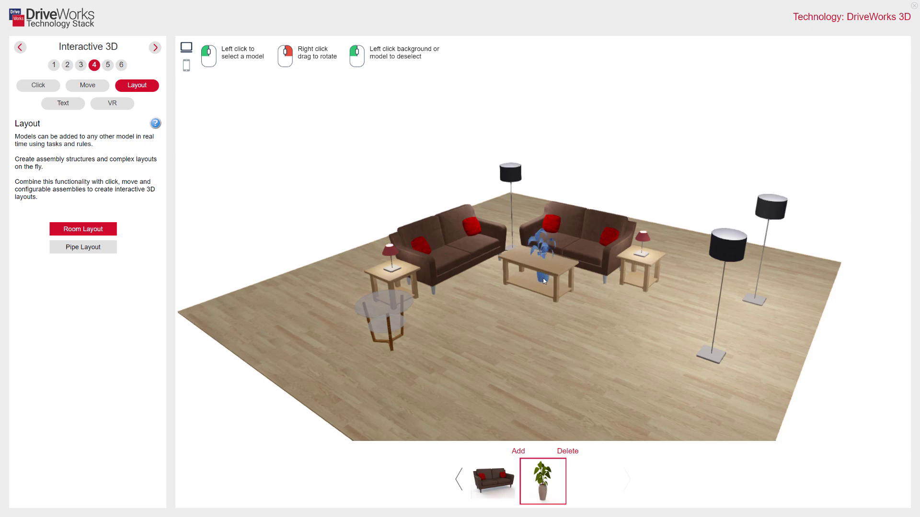
{"action": "left_click", "coordinate": [375, 308]}
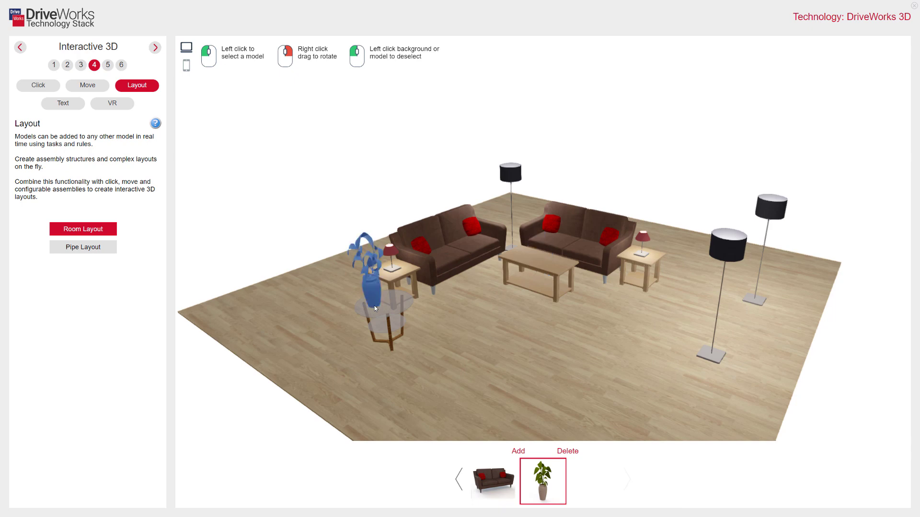
{"action": "left_click", "coordinate": [232, 400]}
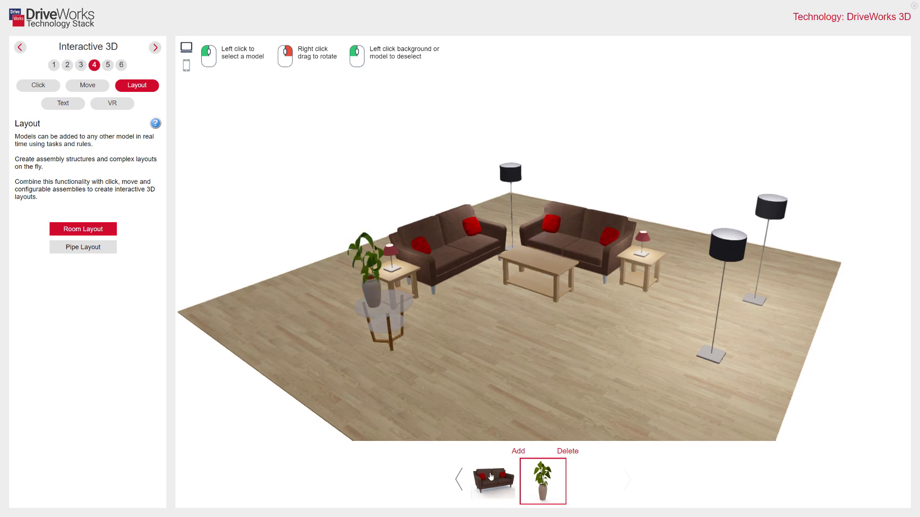
Add a floor lamp beside the plant and nudge it further forward on the floor
{"action": "left_click", "coordinate": [459, 483]}
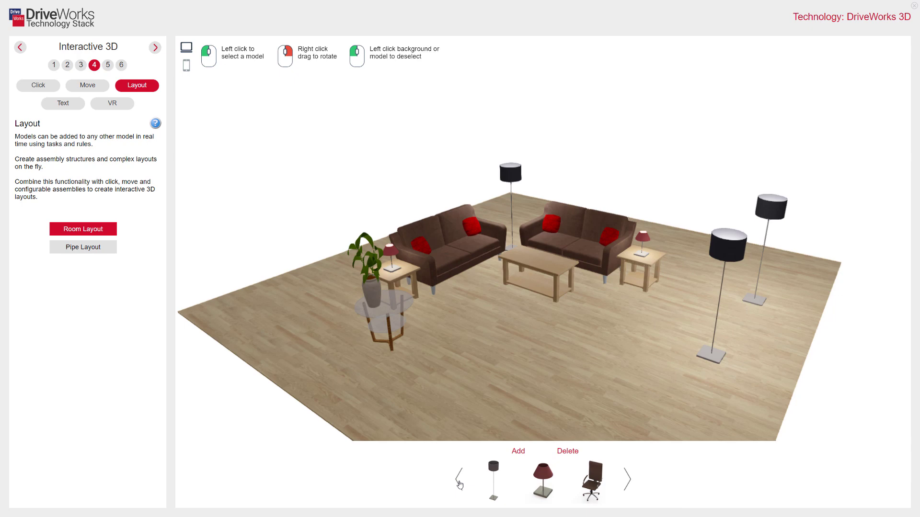
{"action": "left_click", "coordinate": [496, 470]}
{"action": "left_click", "coordinate": [519, 451]}
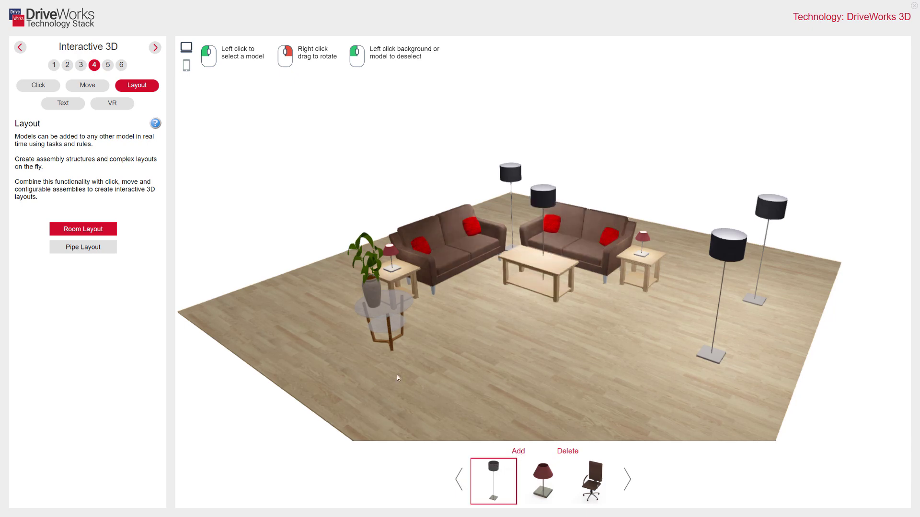
{"action": "left_click", "coordinate": [546, 202]}
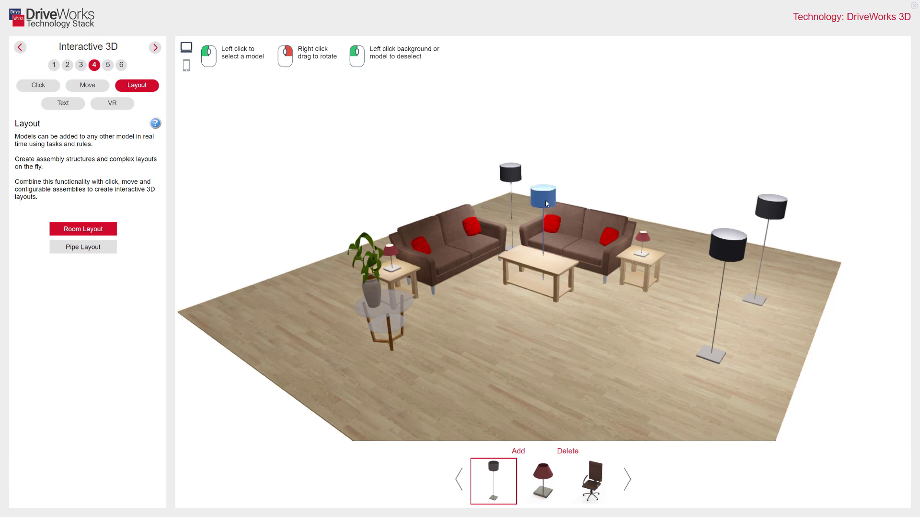
{"action": "left_click", "coordinate": [359, 354]}
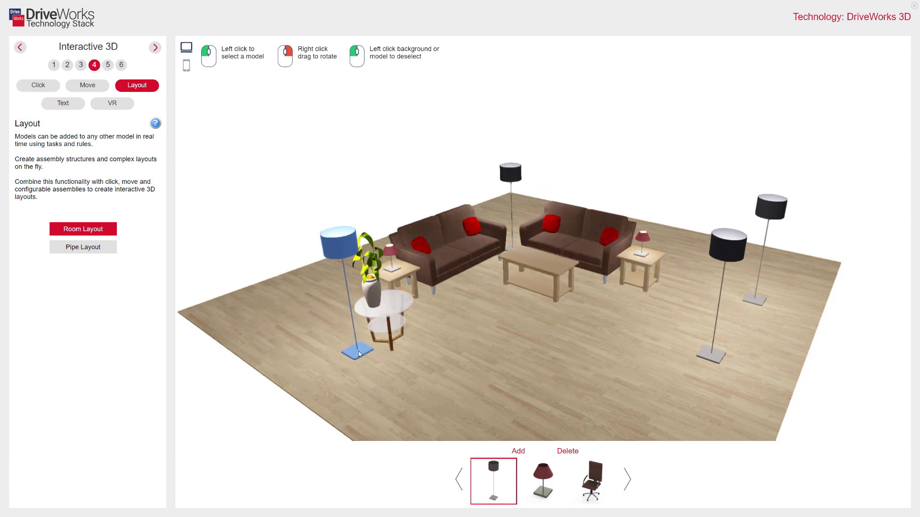
{"action": "right_click_drag", "start_coordinate": [359, 354], "coordinate": [387, 212]}
{"action": "left_click", "coordinate": [414, 177]}
{"action": "right_click_drag", "start_coordinate": [414, 177], "coordinate": [430, 237]}
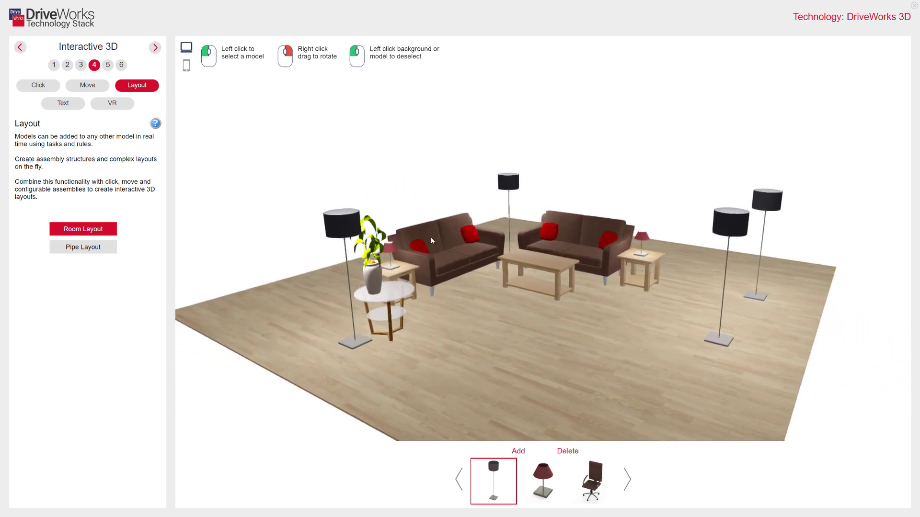
{"action": "left_click", "coordinate": [358, 345]}
{"action": "left_click_drag", "start_coordinate": [359, 346], "coordinate": [403, 373]}
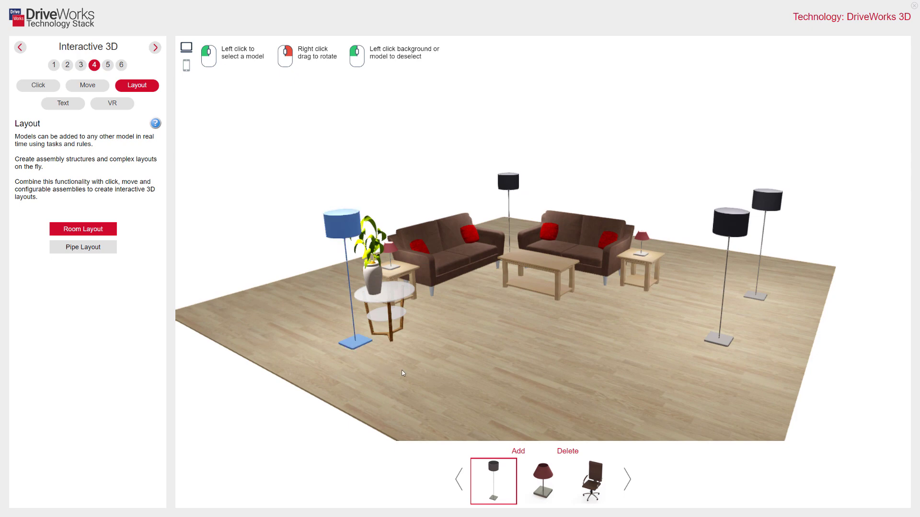
{"action": "left_click", "coordinate": [256, 246]}
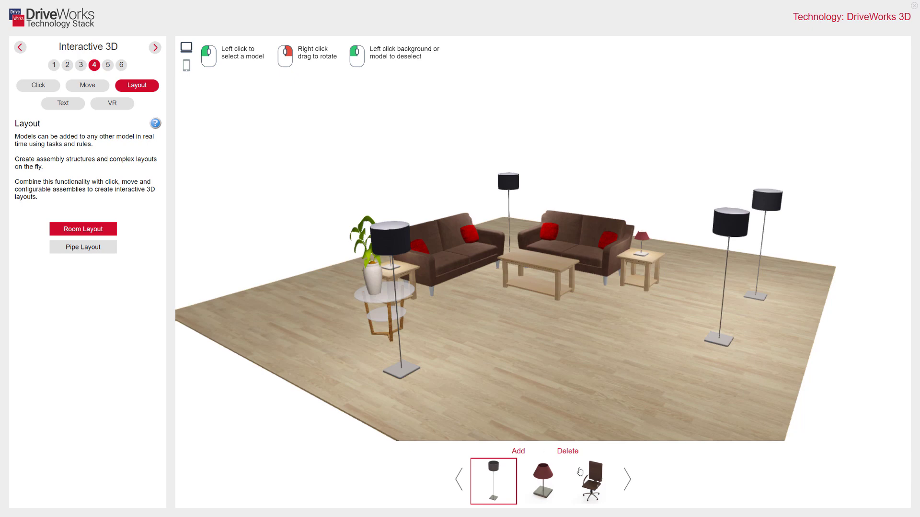
Add an office chair and place it on the floor in front of the sofas
{"action": "left_click", "coordinate": [595, 482]}
{"action": "left_click", "coordinate": [519, 451]}
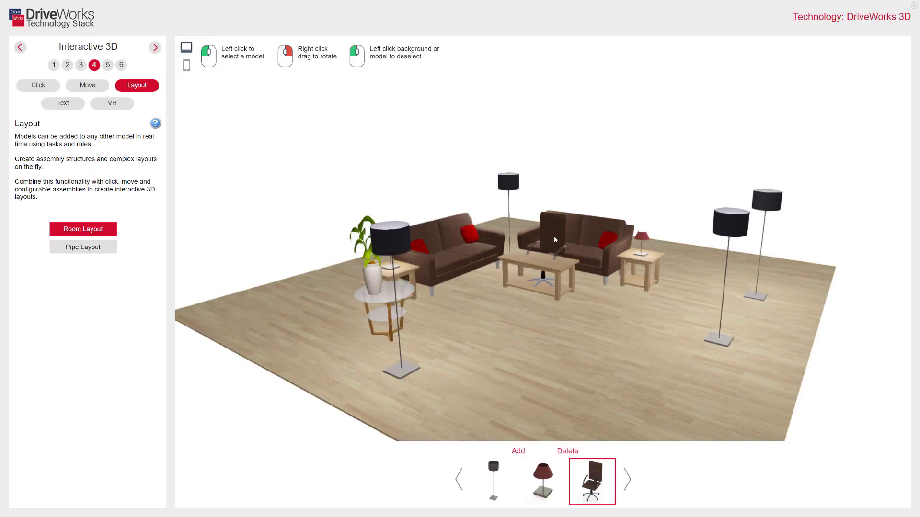
{"action": "left_click", "coordinate": [556, 244]}
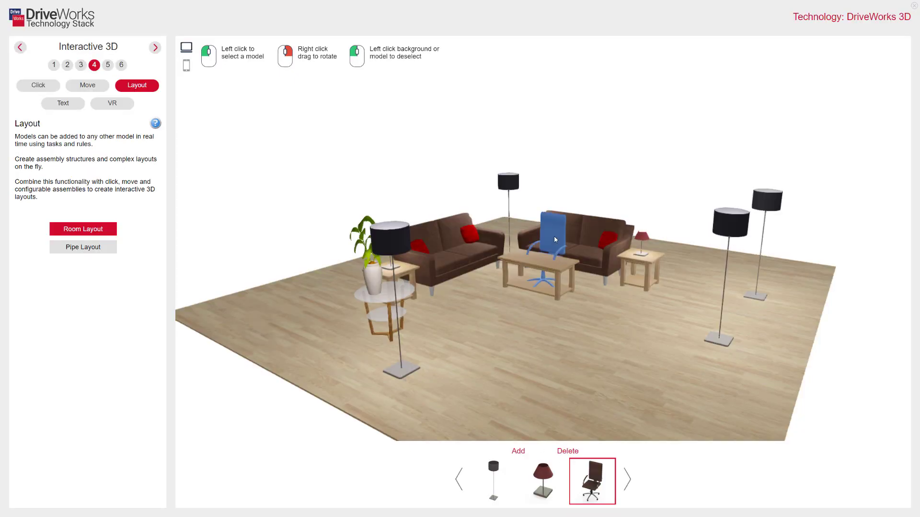
{"action": "left_click", "coordinate": [599, 381]}
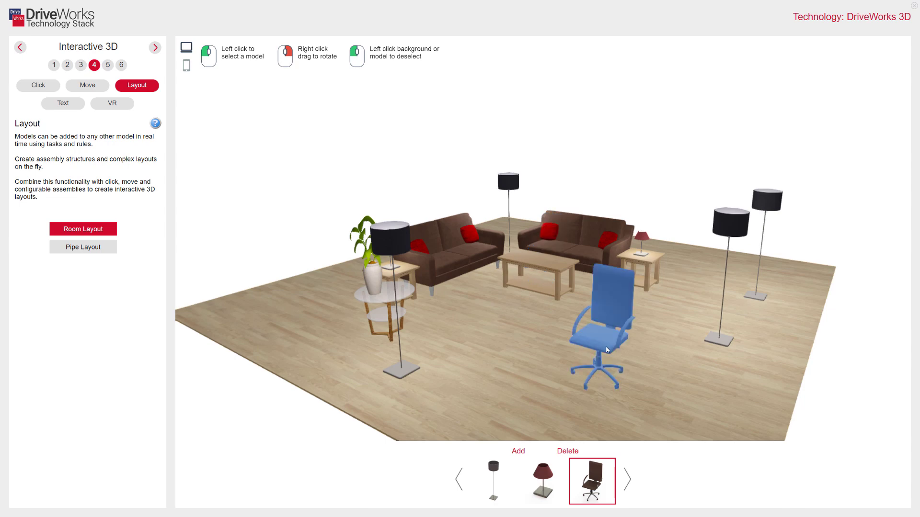
{"action": "mouse_move", "coordinate": [608, 345]}
{"action": "right_mouse_down"}
{"action": "mouse_move", "coordinate": [591, 351]}
{"action": "mouse_move", "coordinate": [611, 343]}
{"action": "right_mouse_up"}
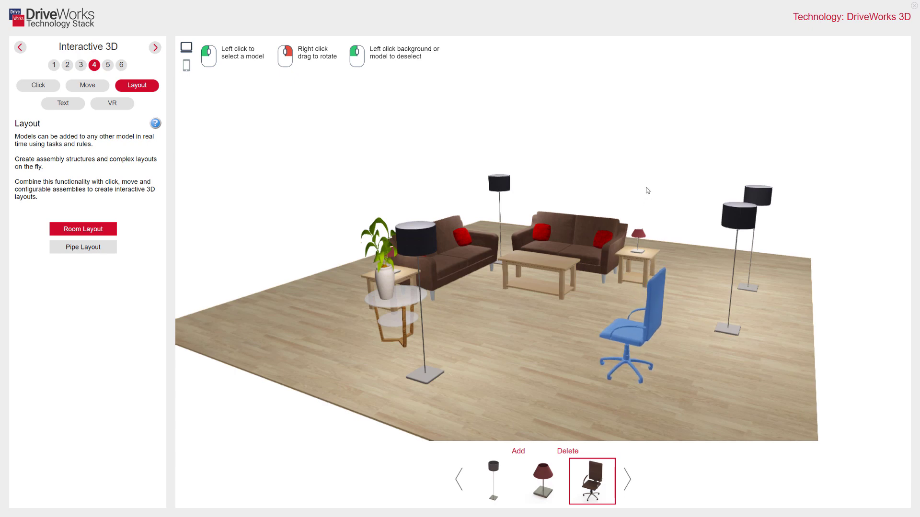
In Pipe Layout, add an upward-pointing elbow and a resized straight pipe to the pump run
{"action": "left_click", "coordinate": [88, 249]}
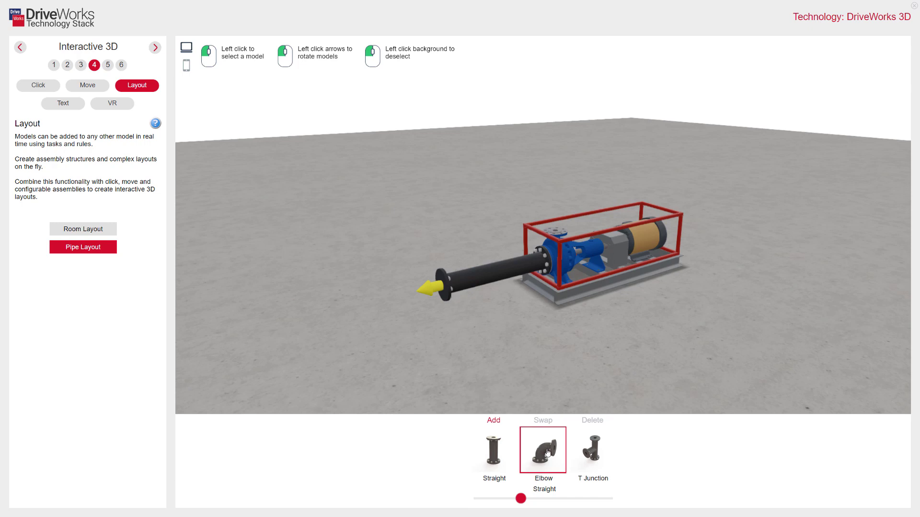
{"action": "left_click", "coordinate": [493, 421]}
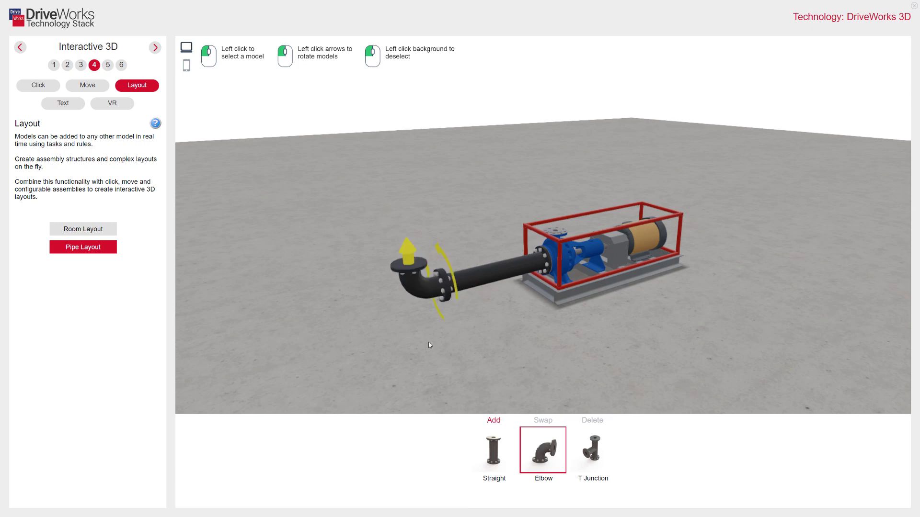
{"action": "left_click", "coordinate": [438, 250]}
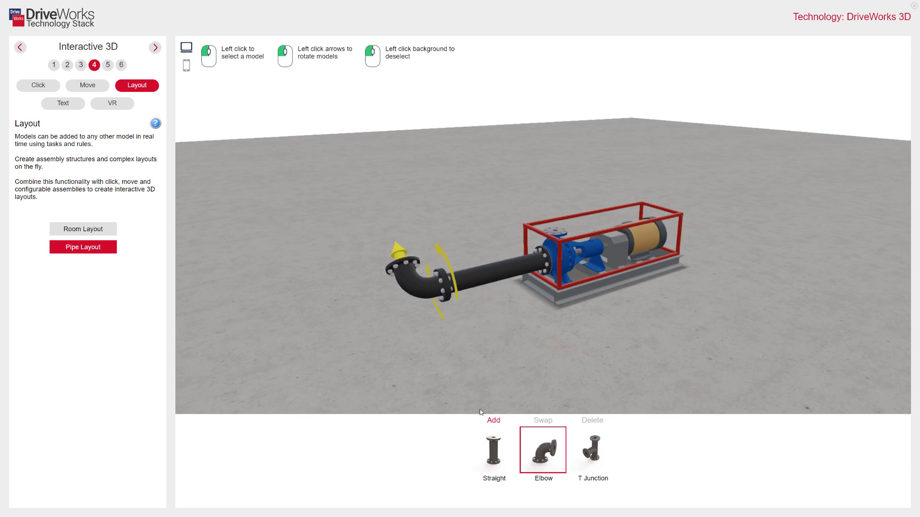
{"action": "left_click", "coordinate": [495, 456]}
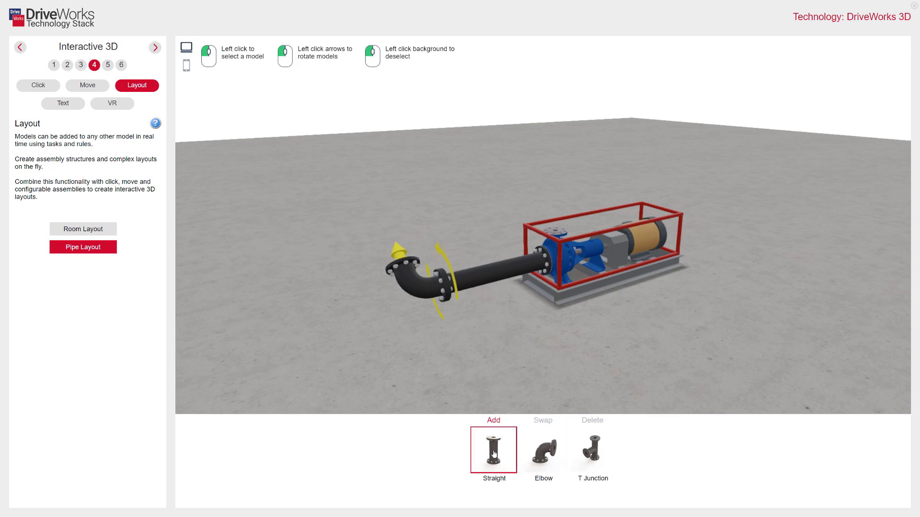
{"action": "left_click", "coordinate": [494, 421]}
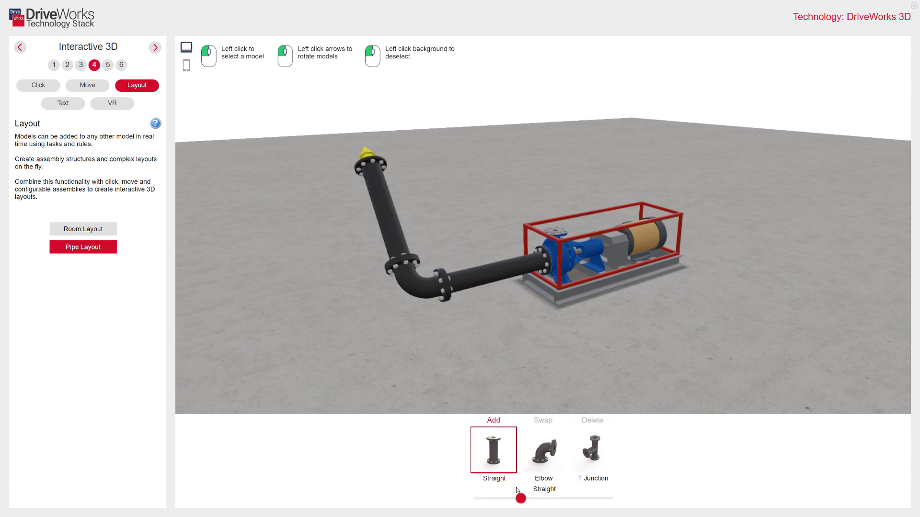
{"action": "mouse_move", "coordinate": [521, 499]}
{"action": "left_mouse_down"}
{"action": "mouse_move", "coordinate": [536, 502]}
{"action": "mouse_move", "coordinate": [506, 500]}
{"action": "left_mouse_up"}
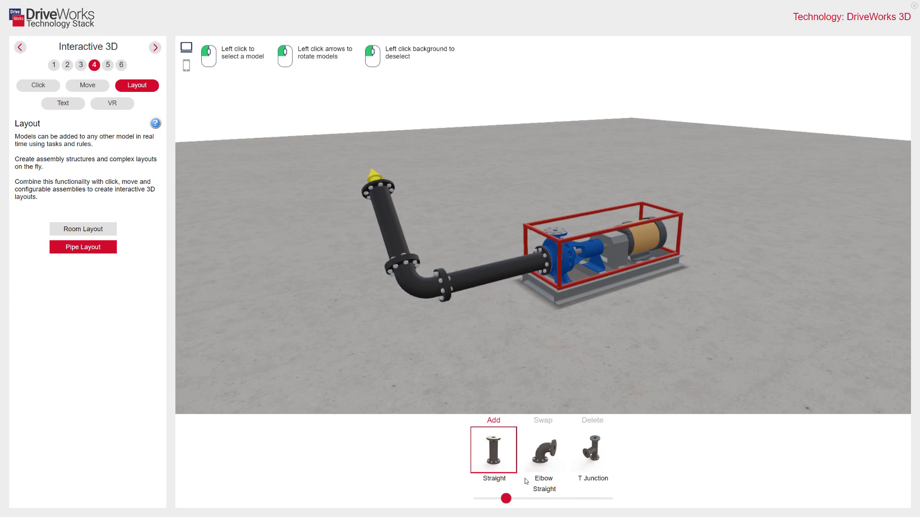
Turn the top elbow right, add a lengthened straight, and finish with a forward-facing elbow
{"action": "left_click", "coordinate": [548, 454]}
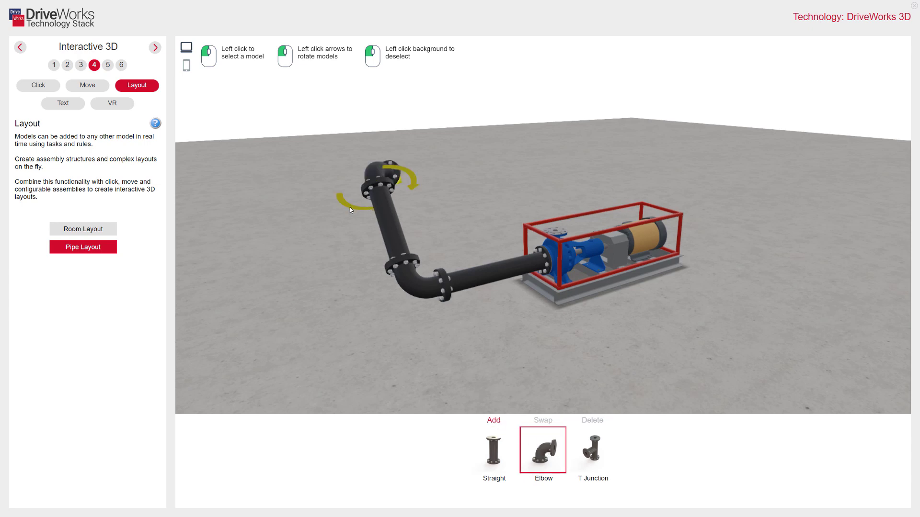
{"action": "left_click", "coordinate": [350, 207]}
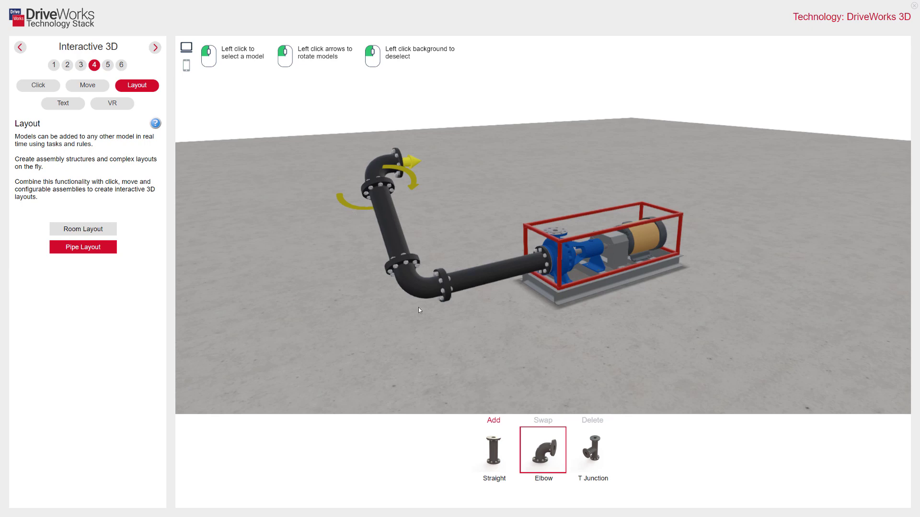
{"action": "left_click", "coordinate": [495, 454]}
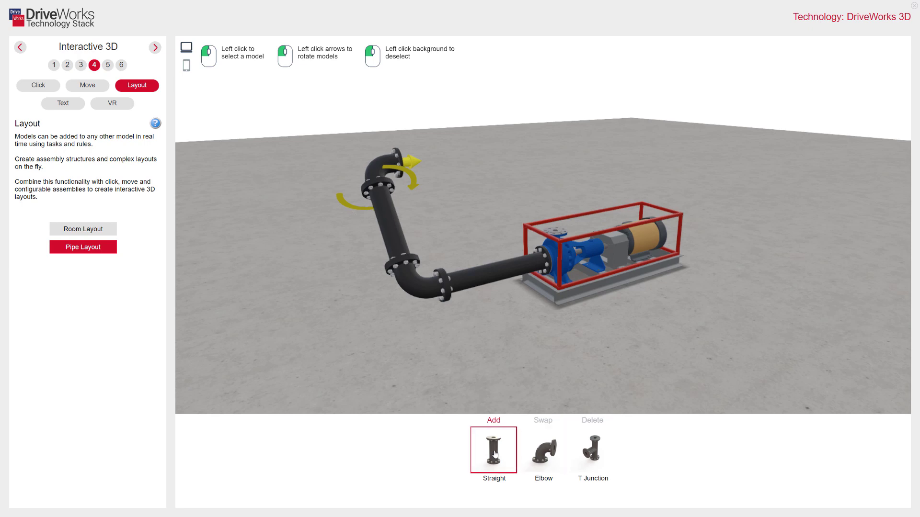
{"action": "left_click", "coordinate": [493, 420]}
{"action": "left_click_drag", "start_coordinate": [509, 500], "coordinate": [528, 501]}
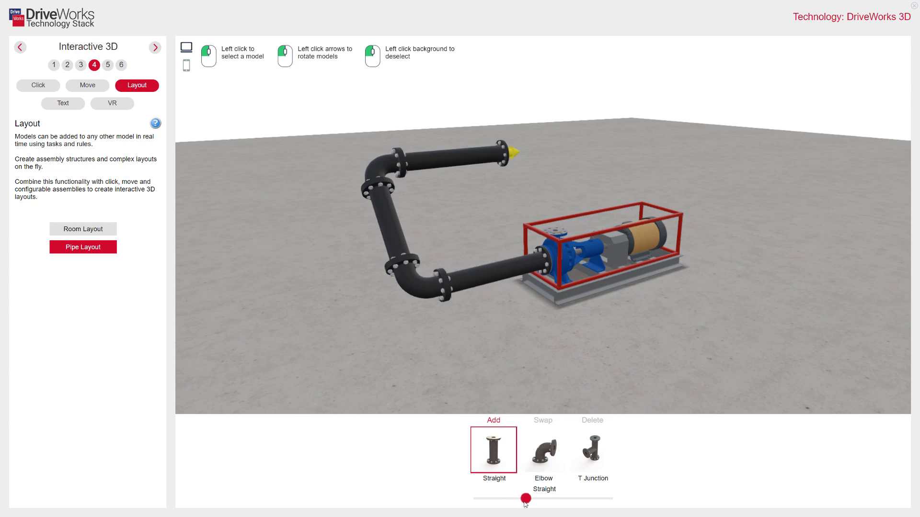
{"action": "left_click", "coordinate": [543, 455]}
{"action": "left_click", "coordinate": [493, 423]}
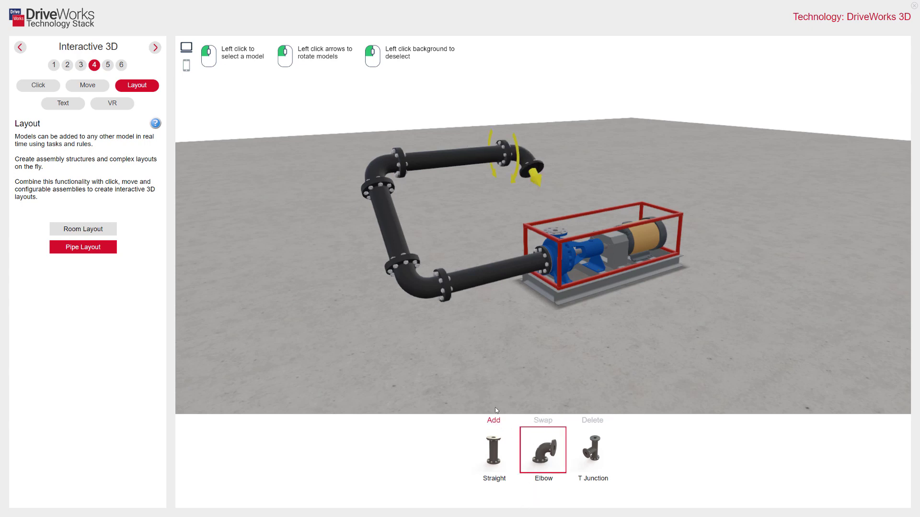
{"action": "left_click", "coordinate": [495, 178]}
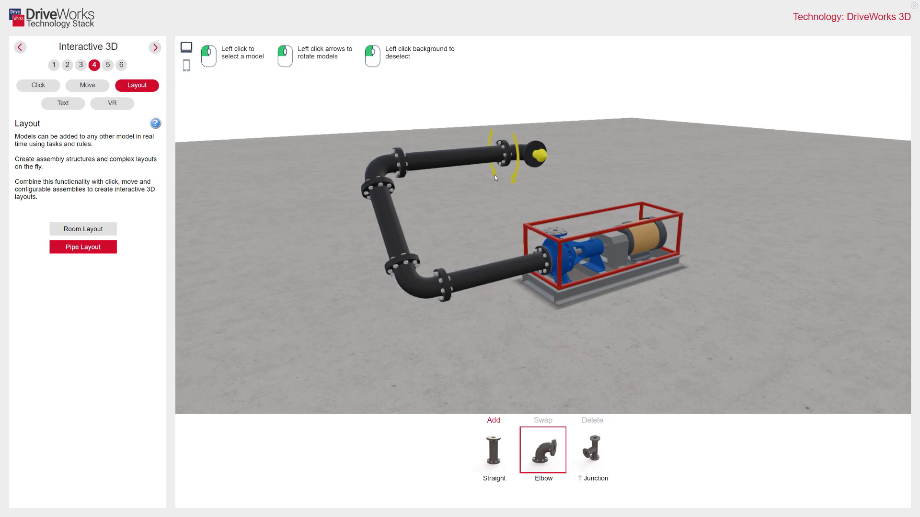
{"action": "left_click", "coordinate": [527, 154]}
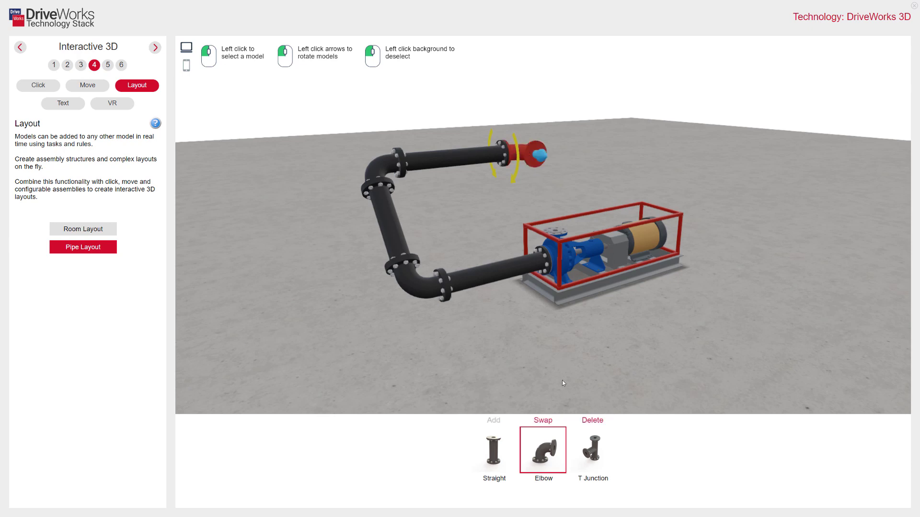
Swap the end elbow for a T junction and rotate its branch to face forward
{"action": "left_click", "coordinate": [599, 451]}
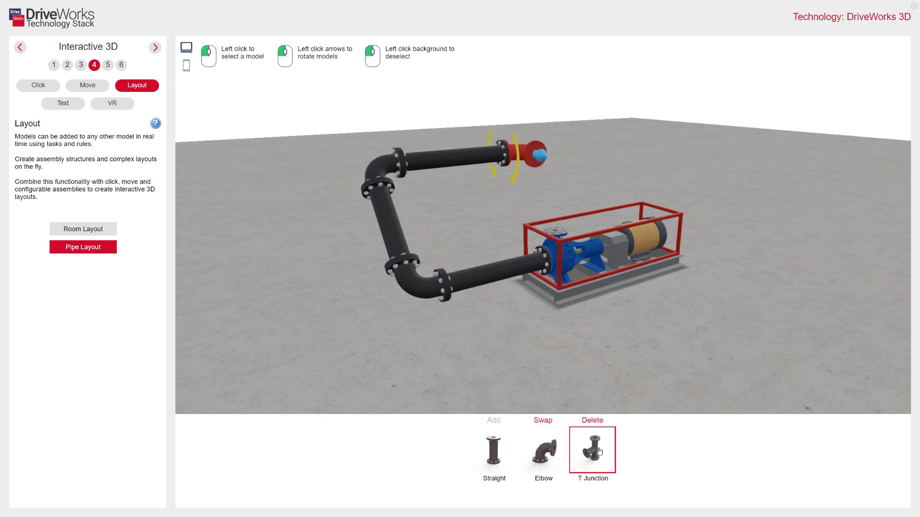
{"action": "left_click", "coordinate": [543, 421]}
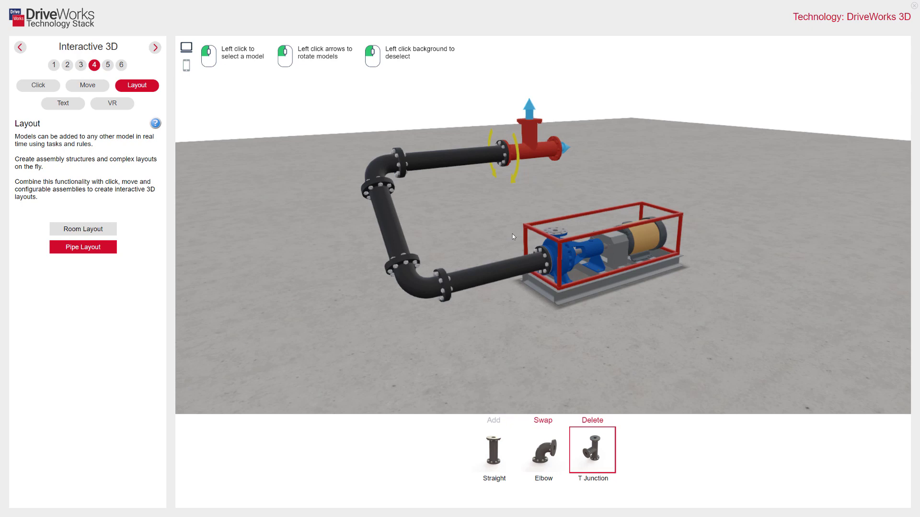
{"action": "left_click", "coordinate": [514, 180]}
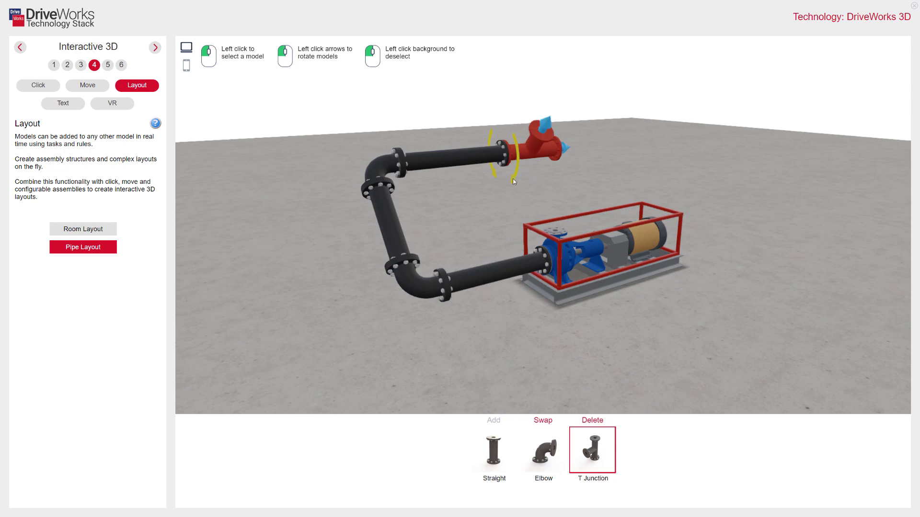
{"action": "left_click", "coordinate": [513, 179]}
{"action": "left_click_drag", "start_coordinate": [665, 237], "coordinate": [559, 236]}
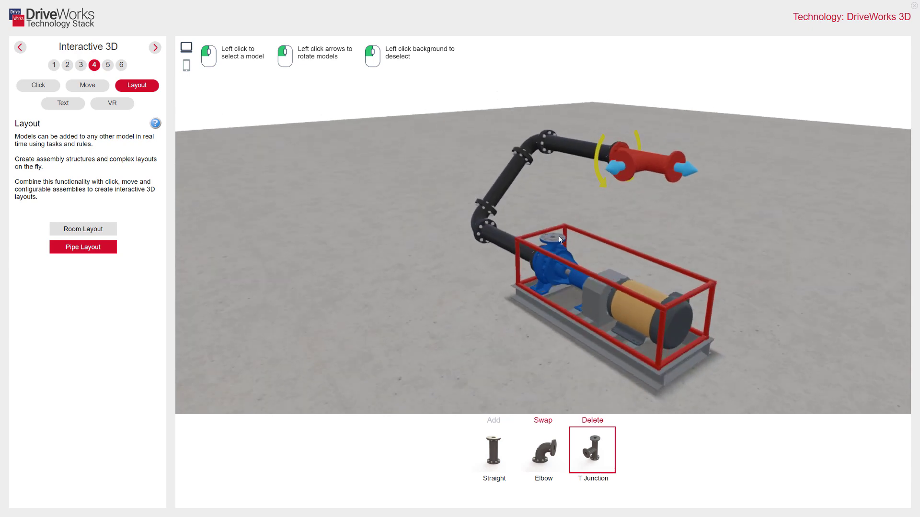
Add a lengthened straight pipe to the T junction's side branch
{"action": "left_click", "coordinate": [616, 172]}
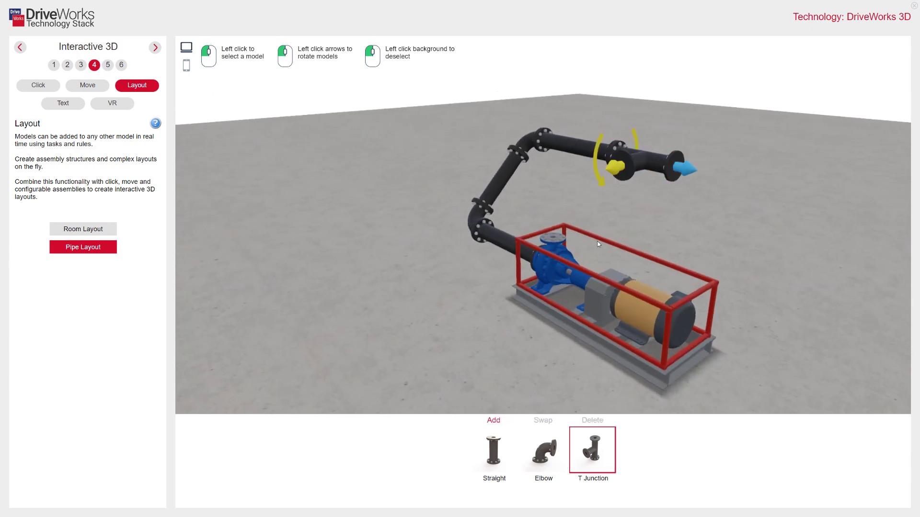
{"action": "left_click", "coordinate": [496, 454]}
{"action": "left_click", "coordinate": [494, 424]}
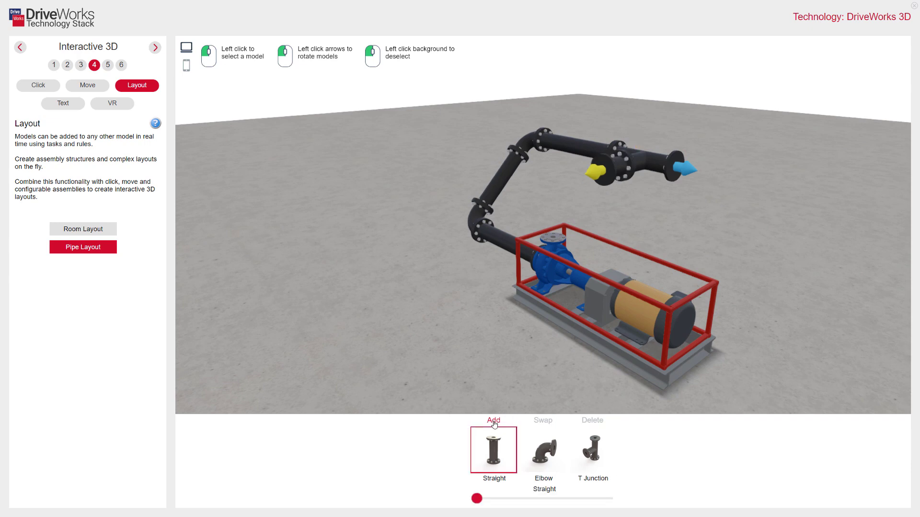
{"action": "left_click_drag", "start_coordinate": [477, 499], "coordinate": [497, 501]}
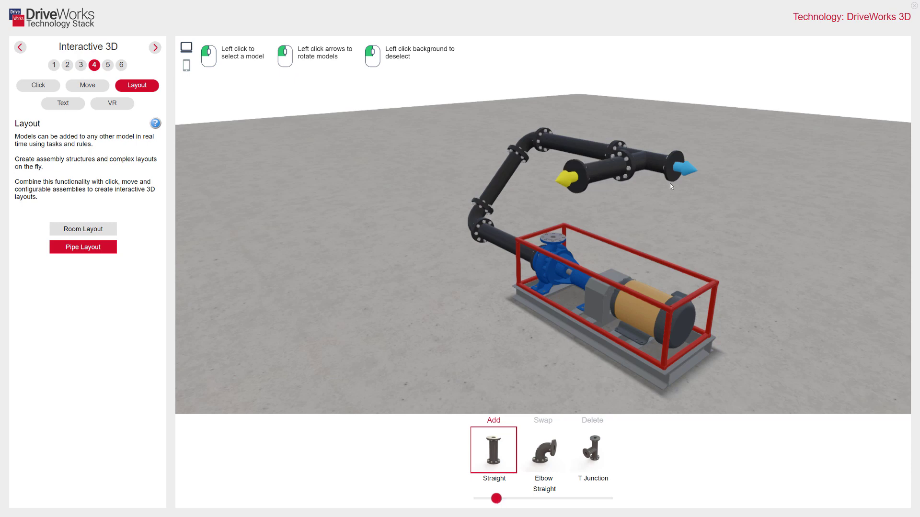
Add an upward elbow and a lengthened rising straight pipe to the main run's end
{"action": "left_click", "coordinate": [683, 168]}
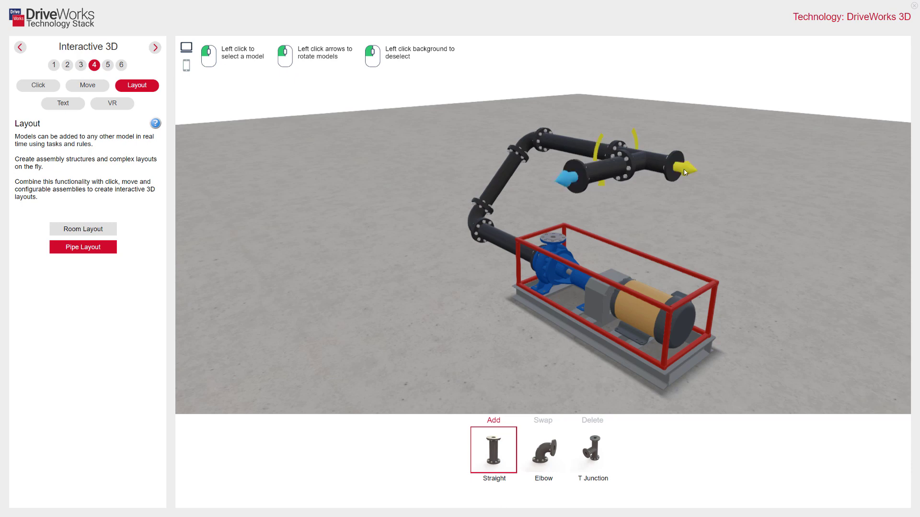
{"action": "left_click", "coordinate": [545, 451]}
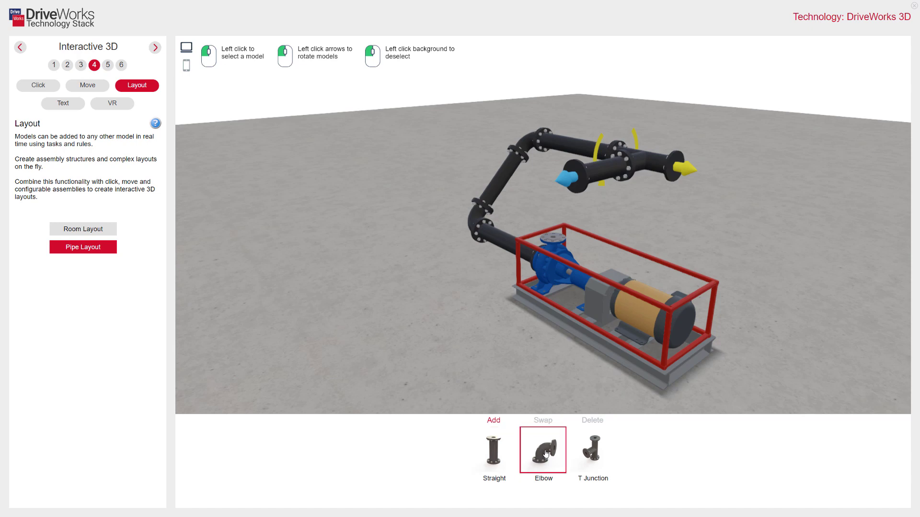
{"action": "left_click", "coordinate": [493, 421]}
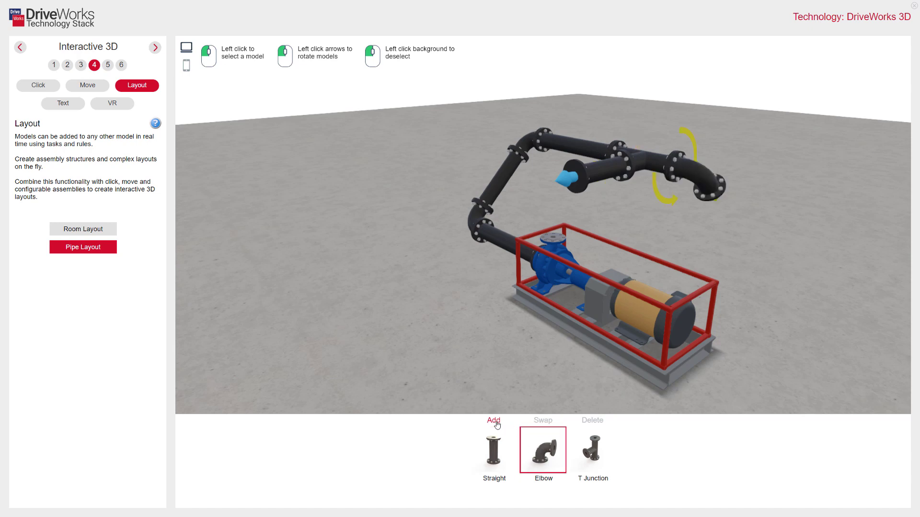
{"action": "left_click", "coordinate": [673, 200]}
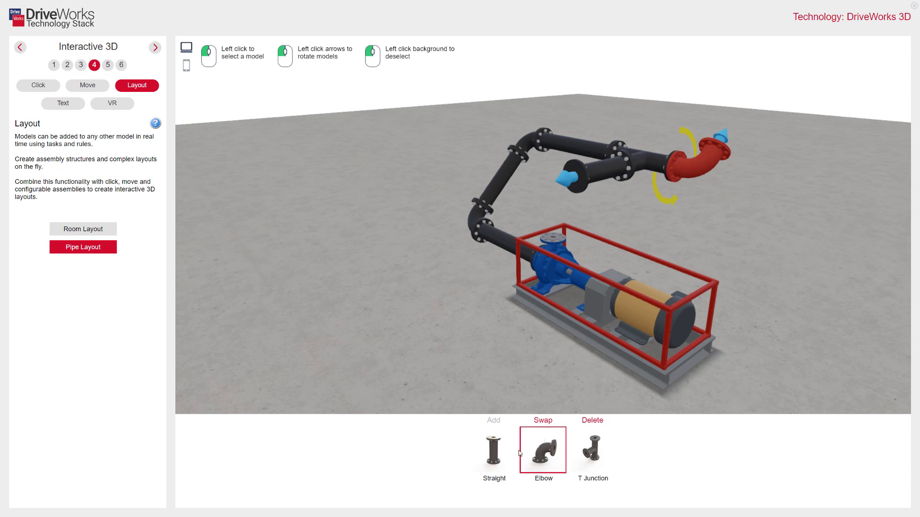
{"action": "left_click", "coordinate": [493, 448]}
{"action": "left_click", "coordinate": [529, 353]}
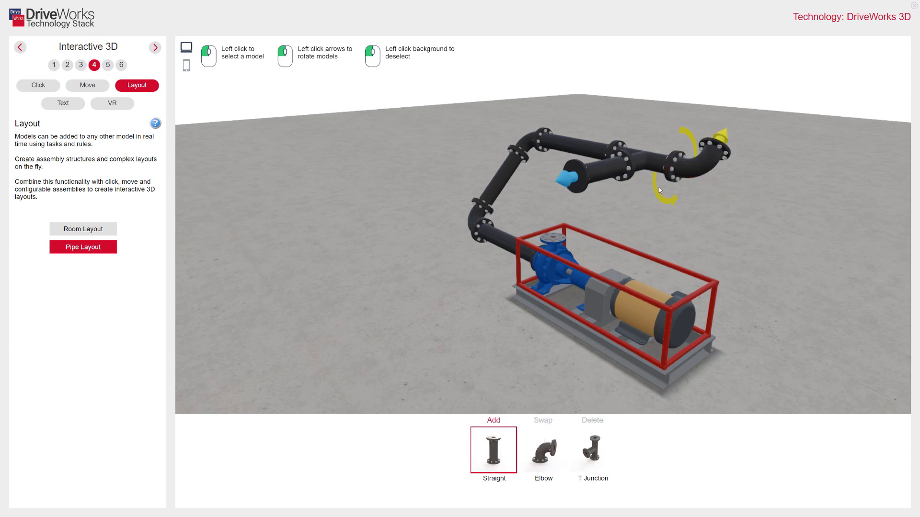
{"action": "left_click", "coordinate": [493, 422]}
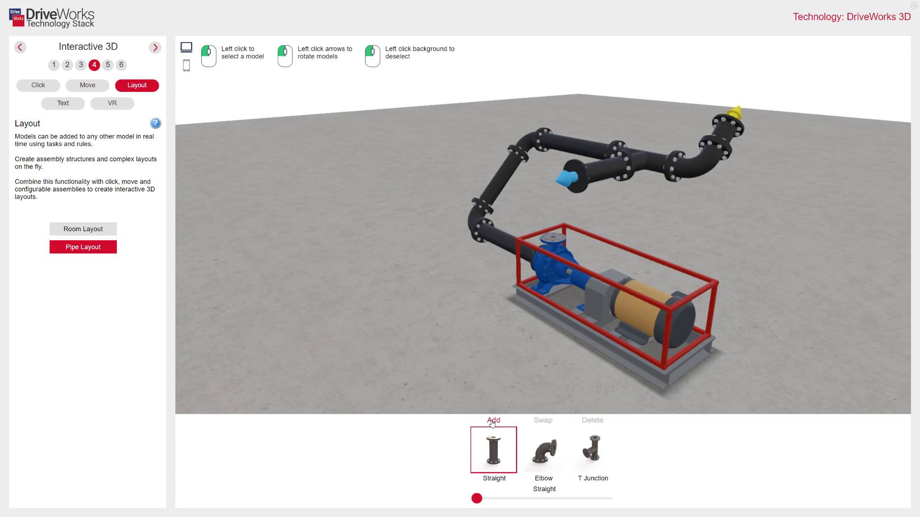
{"action": "left_click_drag", "start_coordinate": [483, 501], "coordinate": [503, 500]}
{"action": "left_click_drag", "start_coordinate": [681, 310], "coordinate": [708, 310]}
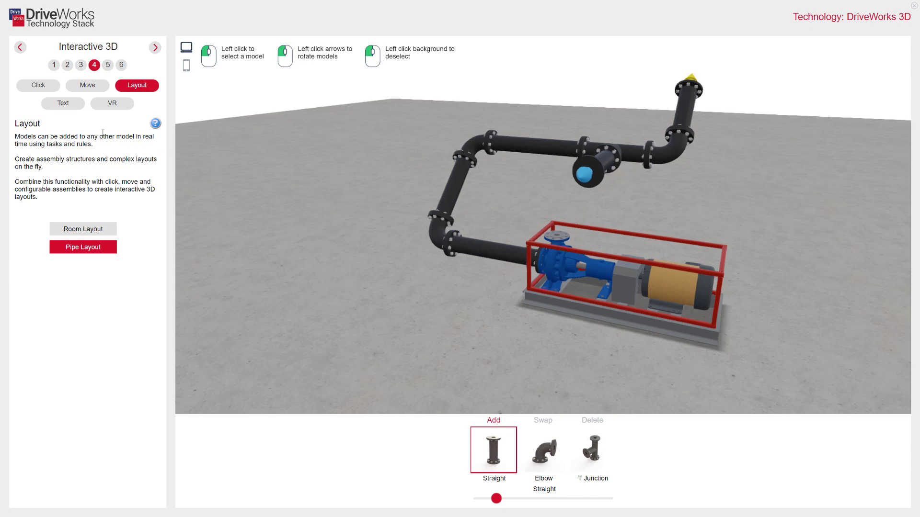
On the toothbrush, change the text to EVERTON in Calibri and increase its depth
{"action": "left_click", "coordinate": [60, 105]}
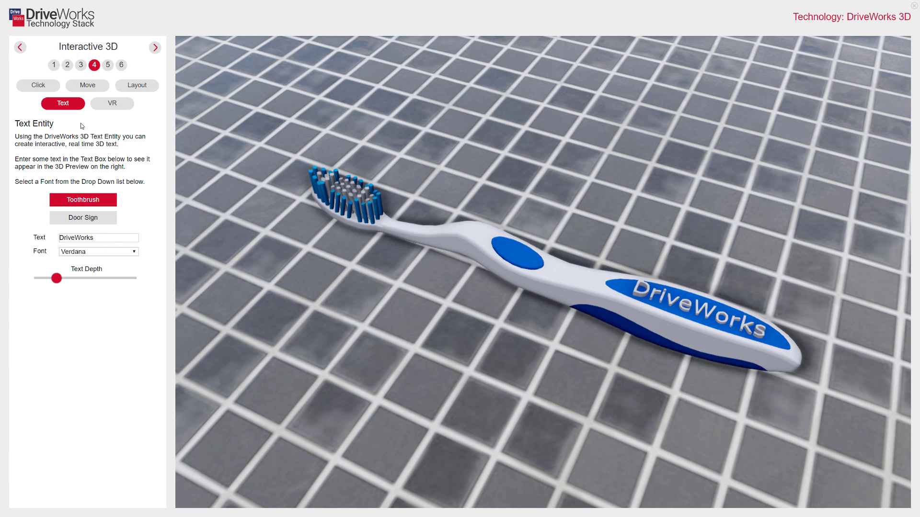
{"action": "left_click", "coordinate": [101, 253]}
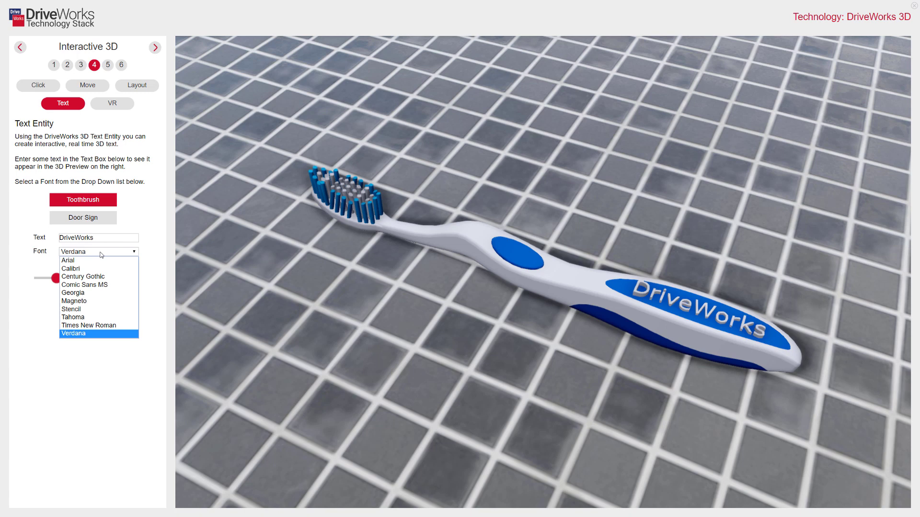
{"action": "left_click", "coordinate": [78, 271]}
{"action": "left_click_drag", "start_coordinate": [91, 237], "coordinate": [56, 238]}
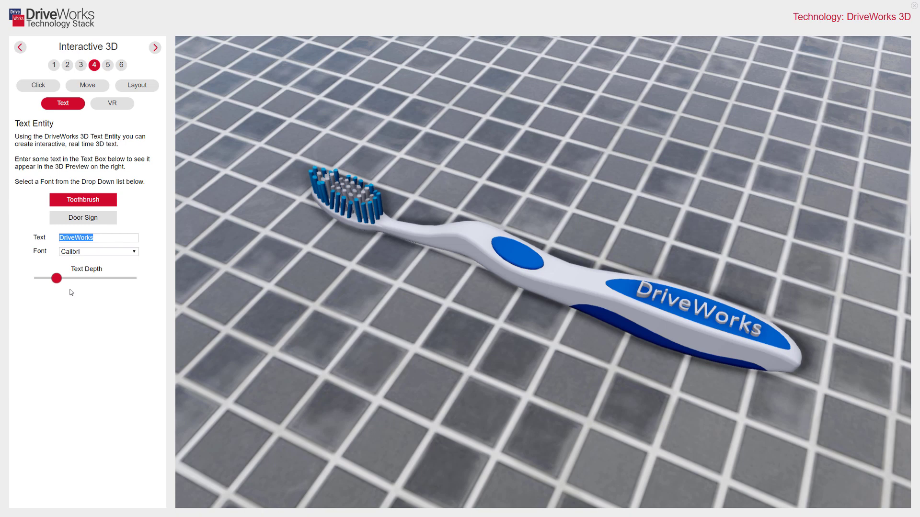
{"action": "type", "text": "EVERTON"}
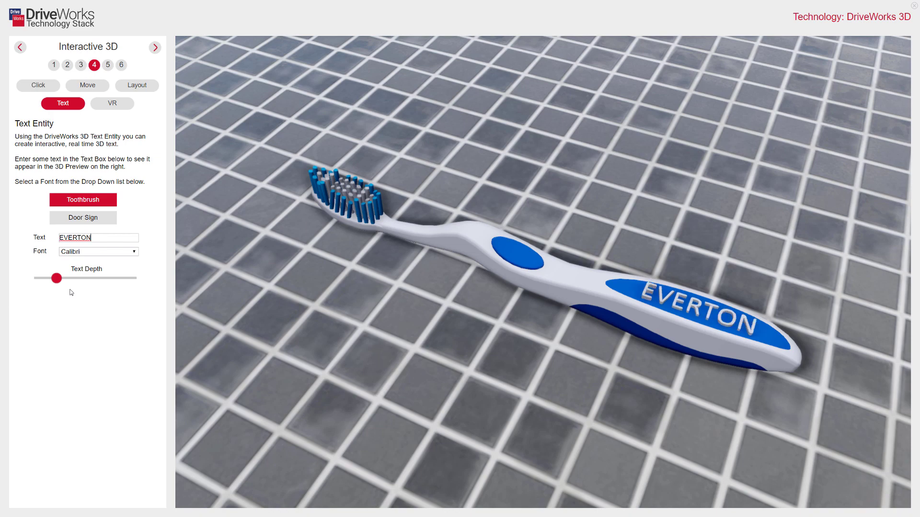
{"action": "left_click_drag", "start_coordinate": [630, 390], "coordinate": [599, 392]}
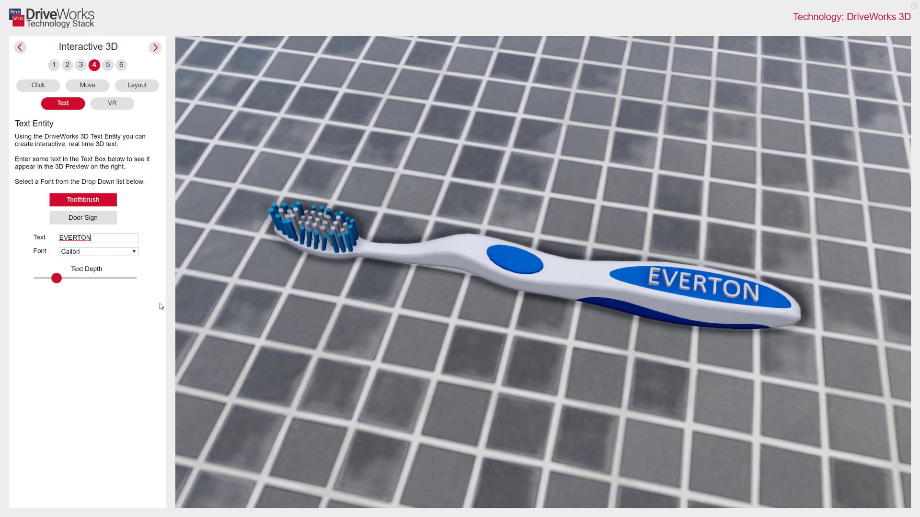
{"action": "mouse_move", "coordinate": [56, 279]}
{"action": "left_mouse_down"}
{"action": "mouse_move", "coordinate": [74, 281]}
{"action": "mouse_move", "coordinate": [50, 283]}
{"action": "left_mouse_up"}
Set the door sign text to ELECTRICAL, then move on to the VR and Orientation examples
{"action": "left_click", "coordinate": [91, 220]}
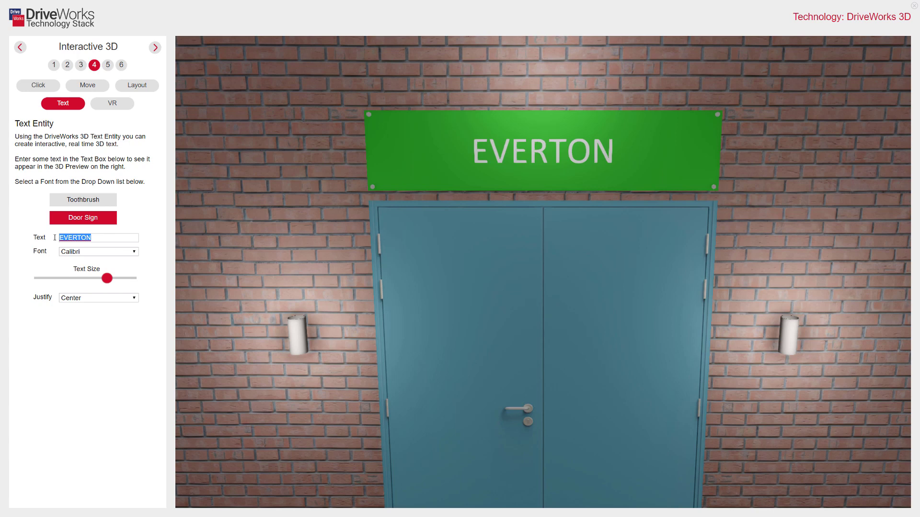
{"action": "type", "text": "ELECTRICAL"}
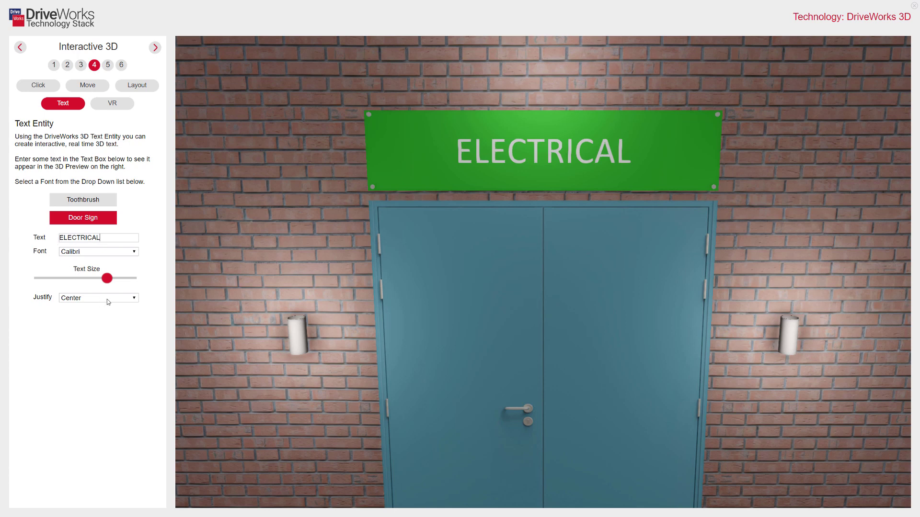
{"action": "left_click", "coordinate": [114, 105]}
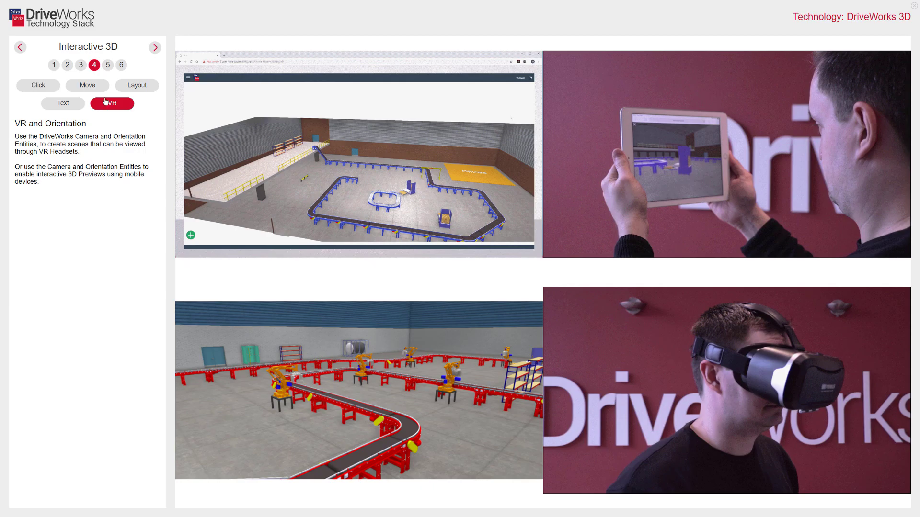
Go to step 5, Easy to Setup, showing the scene's Furniture nodes
{"action": "left_click", "coordinate": [106, 67]}
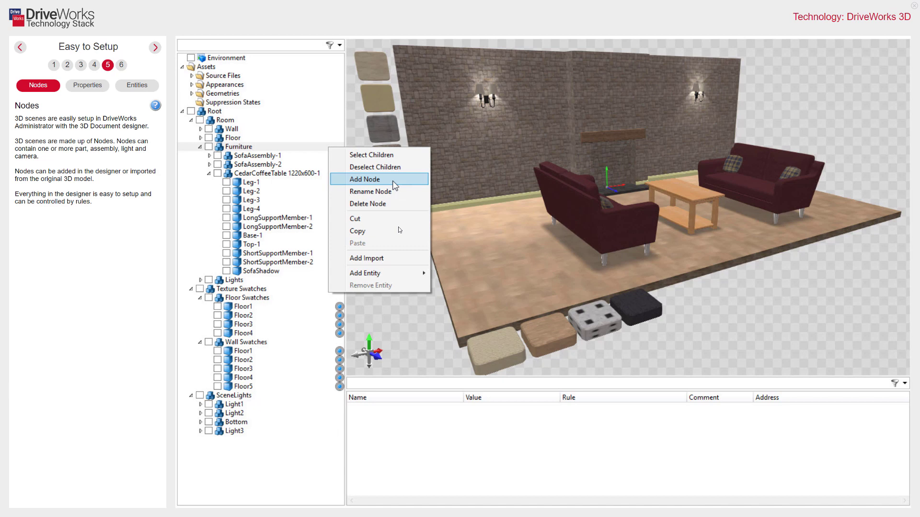
View the Properties explanation for the piping model, then the Entities explanation with the cupboard's light
{"action": "left_click", "coordinate": [94, 86]}
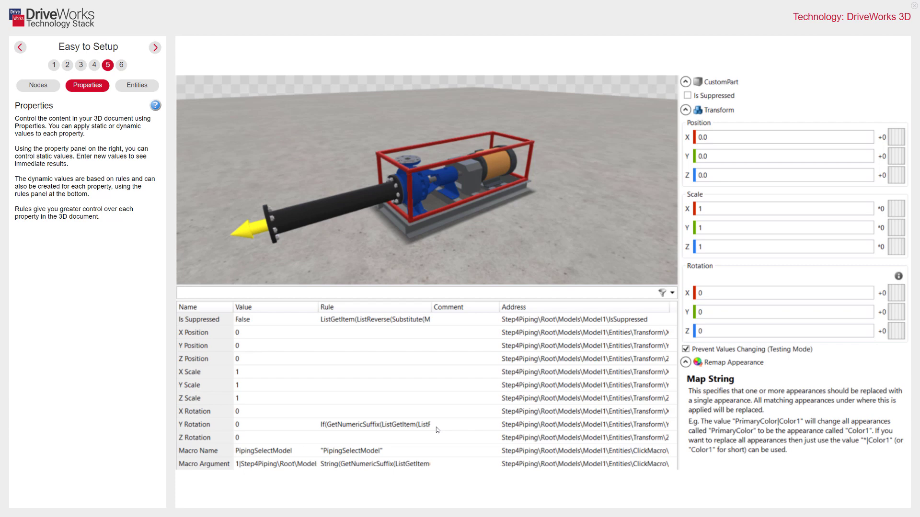
{"action": "left_click", "coordinate": [139, 87]}
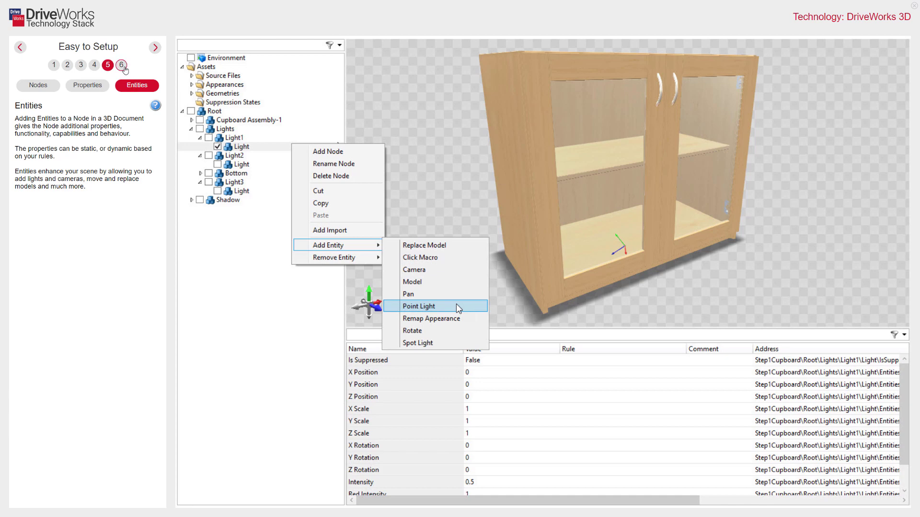
Go to step 6, Where Next, for the Technology Stack overview
{"action": "left_click", "coordinate": [121, 65]}
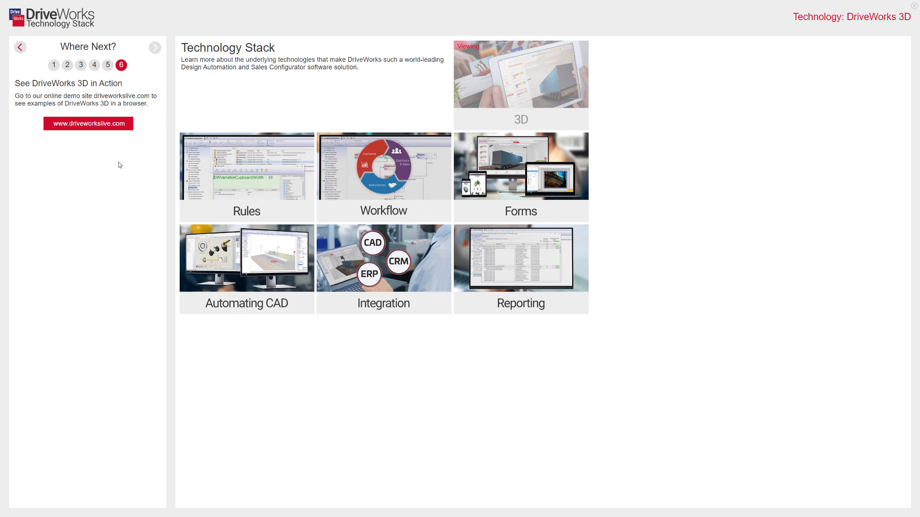